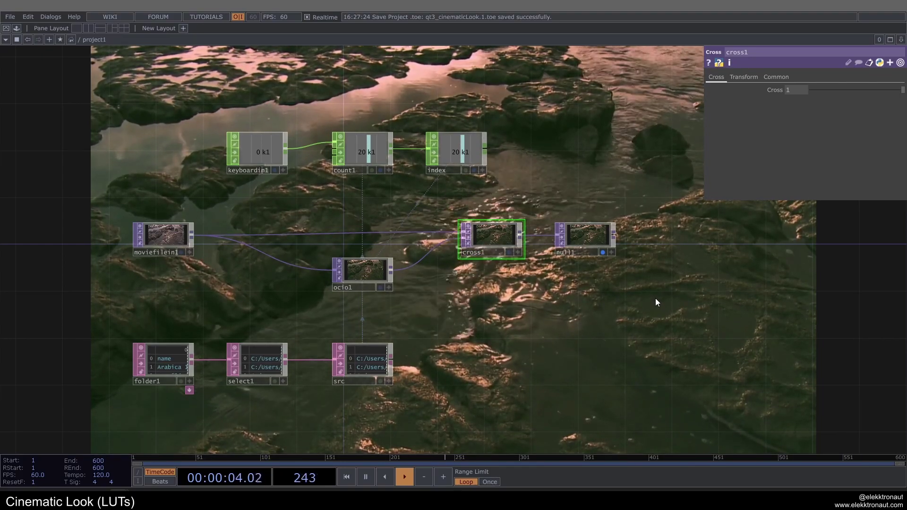
Step: Delete all operators in the network except moviefilein1 and folder1
left_click(369, 273)
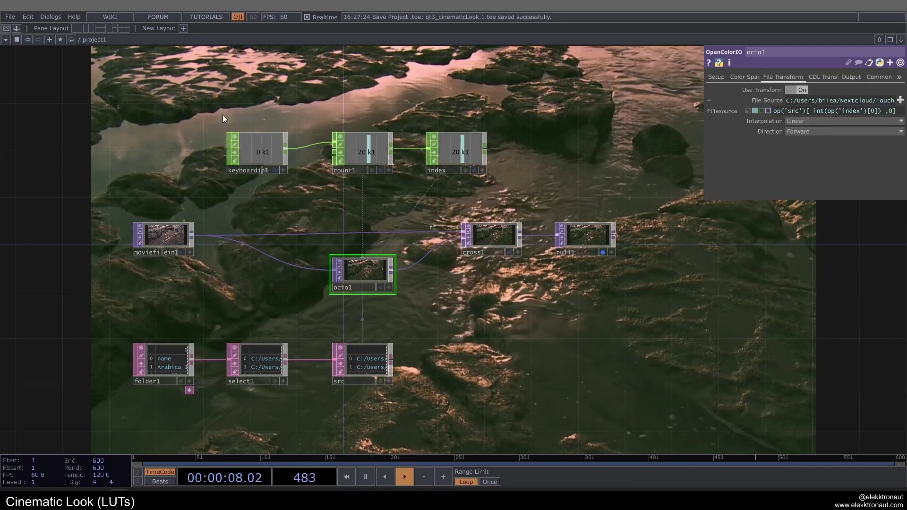
left_click_drag(588, 404, 633, 405)
key("Delete")
scroll(153, 217, "up", 5)
left_click_drag(237, 151, 278, 74)
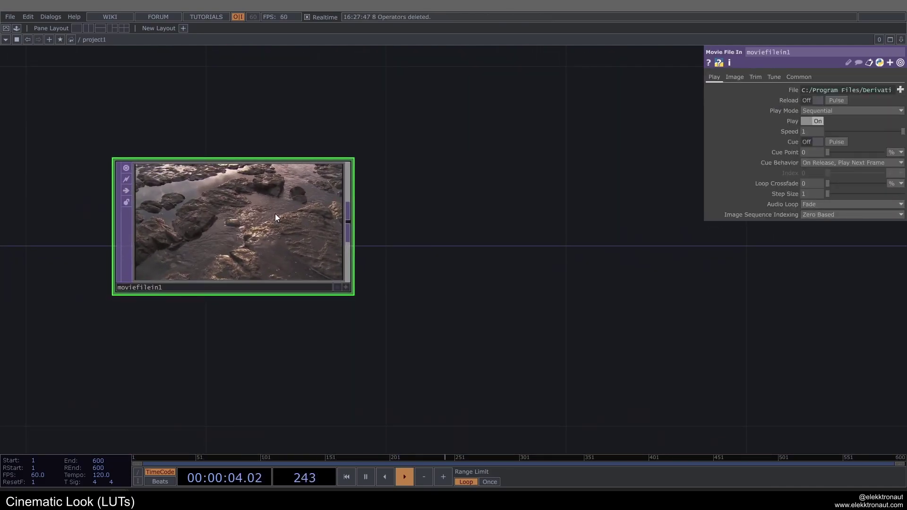
Step: Add an OpenColorIO TOP fed by the output of moviefilein1
left_click(350, 223)
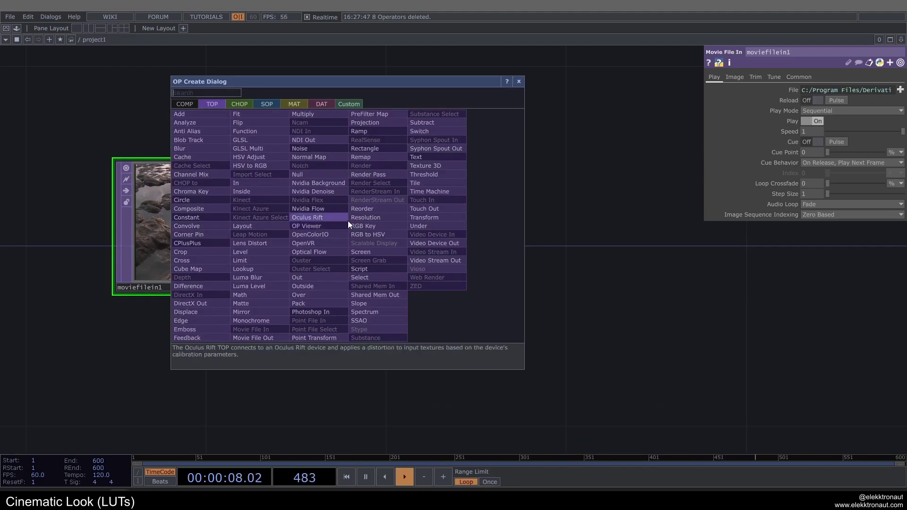
type("o")
left_click(320, 235)
left_click(593, 316)
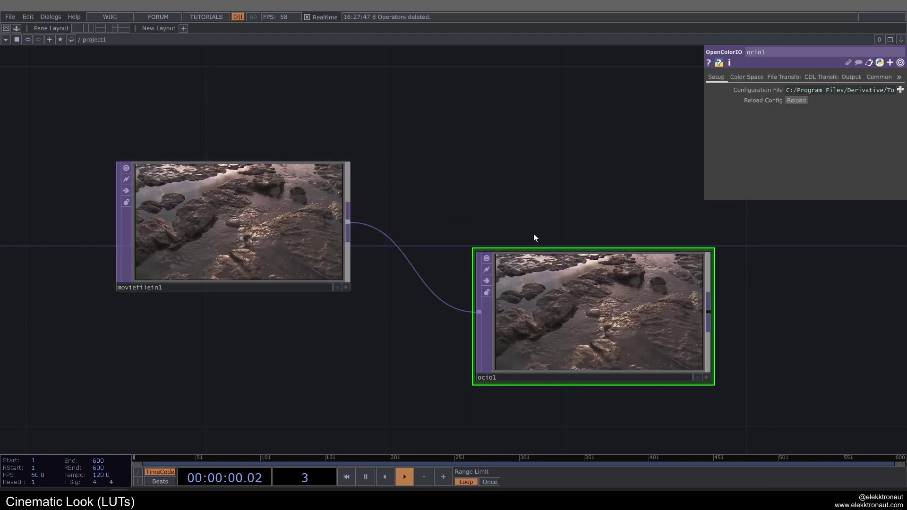
Step: Enable the file transform on ocio1 and load Clouseau 54.CUBE from the LUTS folder as its source
scroll(527, 222, "down", 2)
left_click_drag(526, 223, 339, 180)
left_click_drag(373, 236, 469, 269)
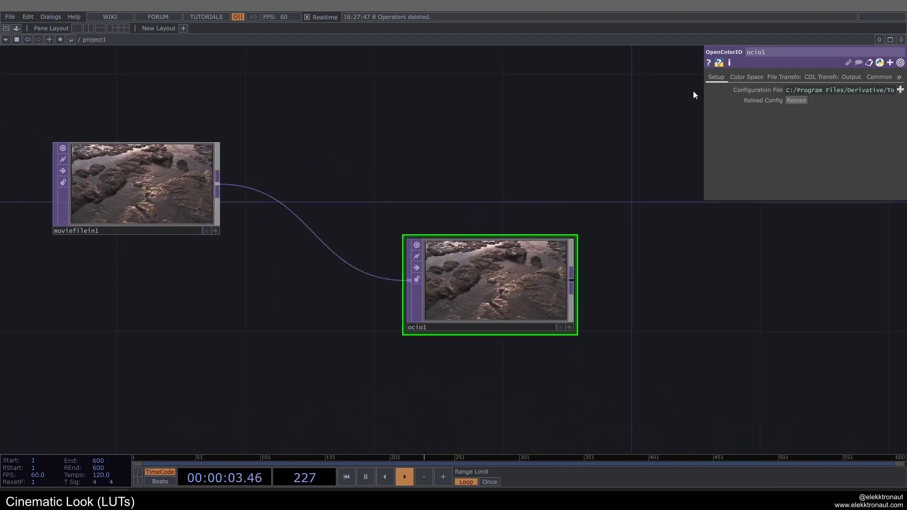
left_click(780, 77)
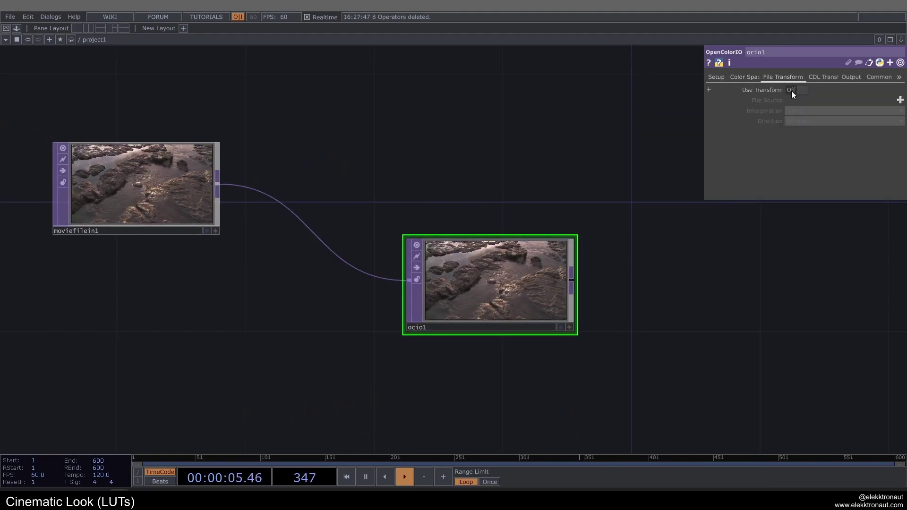
left_click(795, 89)
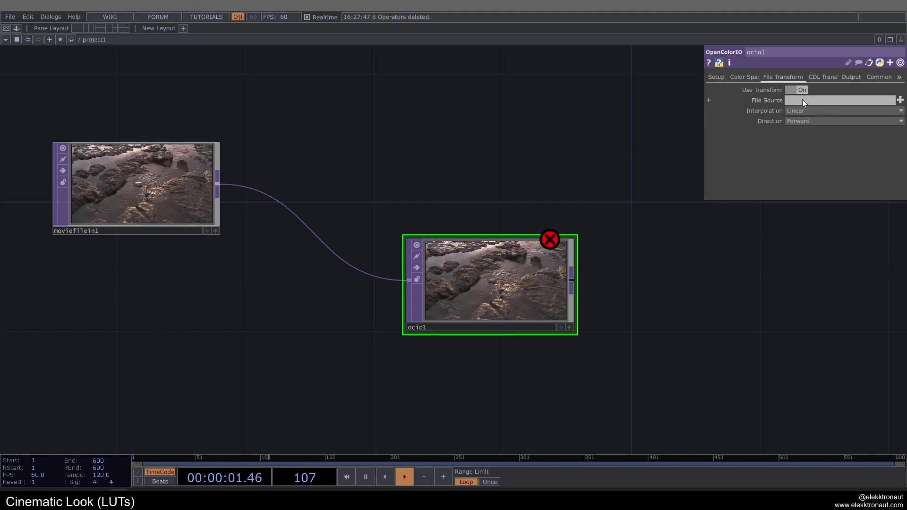
left_click(900, 101)
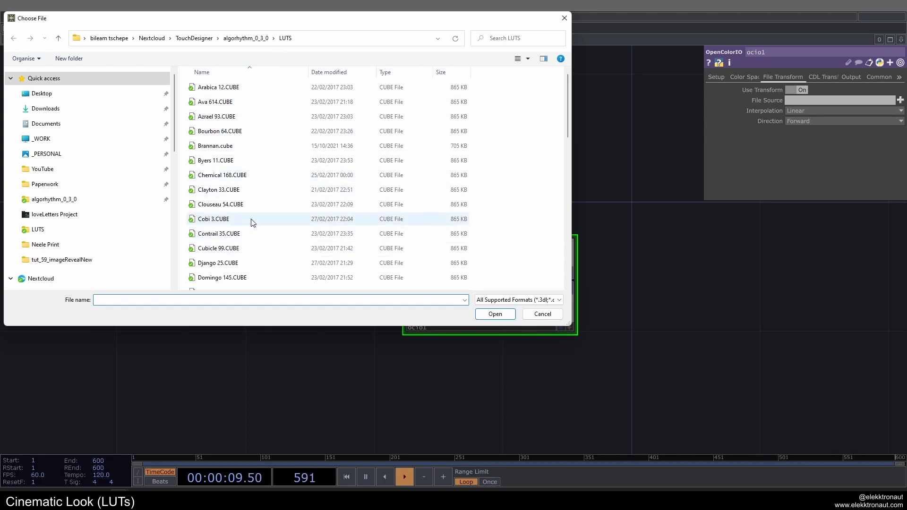
double_click(237, 204)
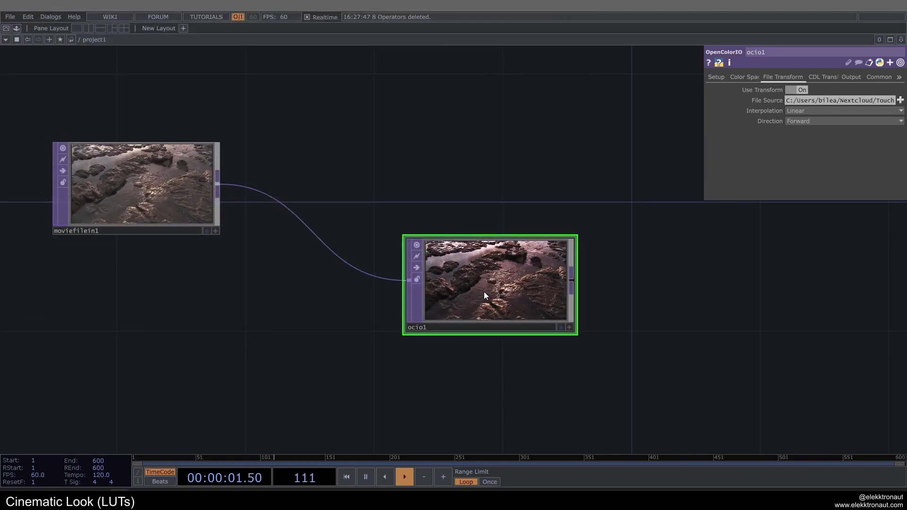
Step: Add a Null TOP after ocio1, rename it bg and display it as the network background
scroll(481, 284, "down", 4)
left_click_drag(478, 239, 356, 235)
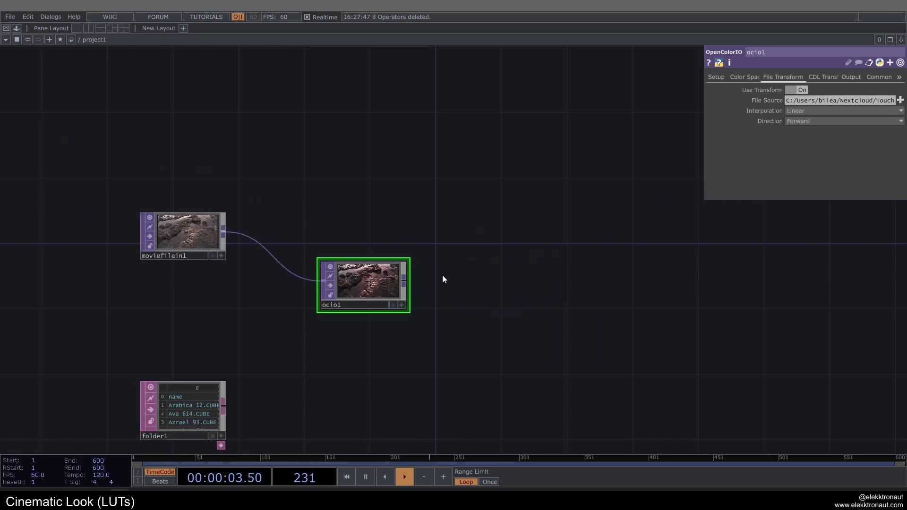
key("ctrl+alt+n")
left_click(601, 233)
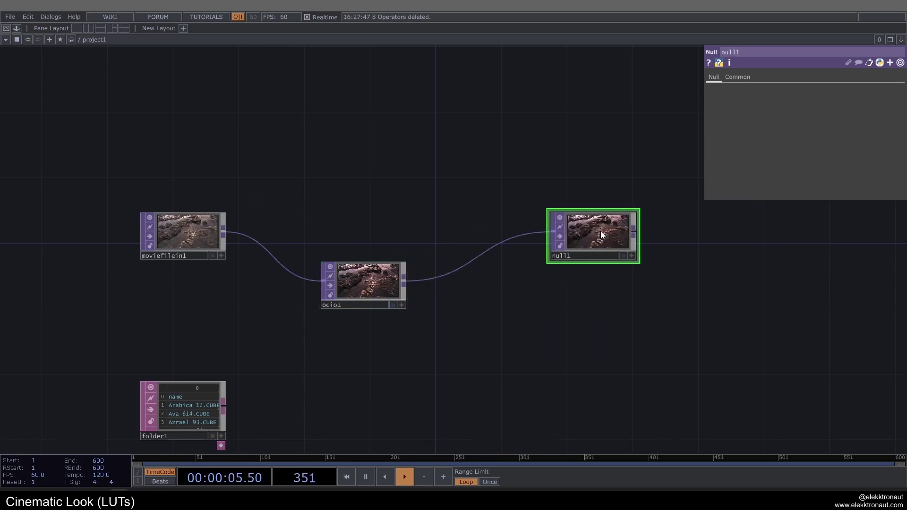
left_click(570, 254)
type("bg")
key("Return")
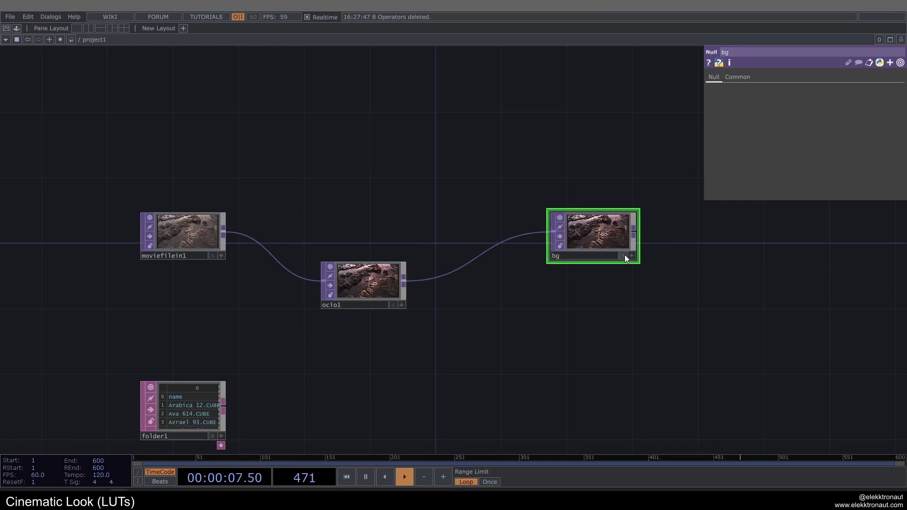
left_click(623, 255)
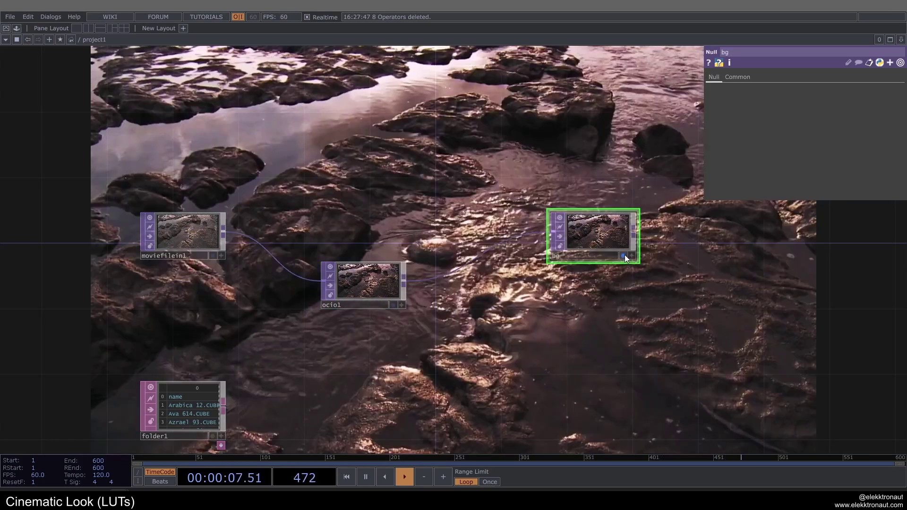
Step: Try other LUT files on ocio1's file transform, including Nashville.cube and finally Walden.cube
left_click(335, 274)
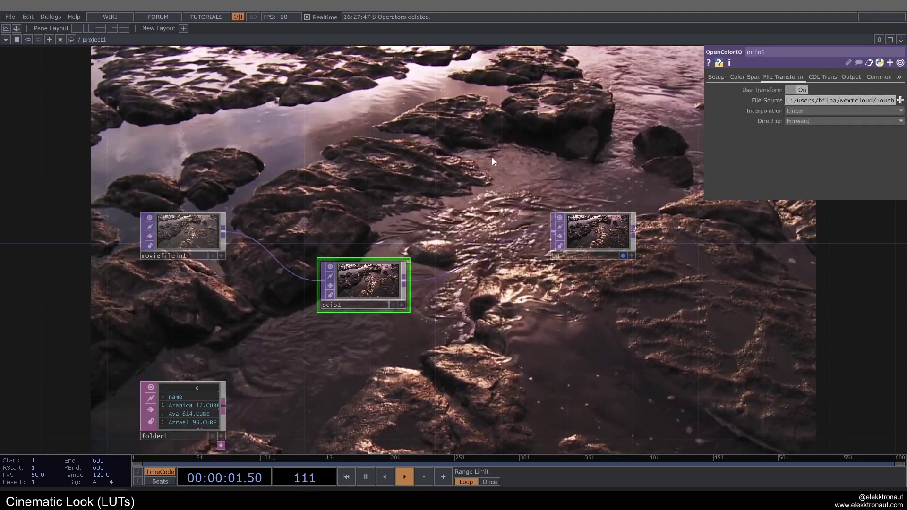
left_click(899, 100)
double_click(240, 220)
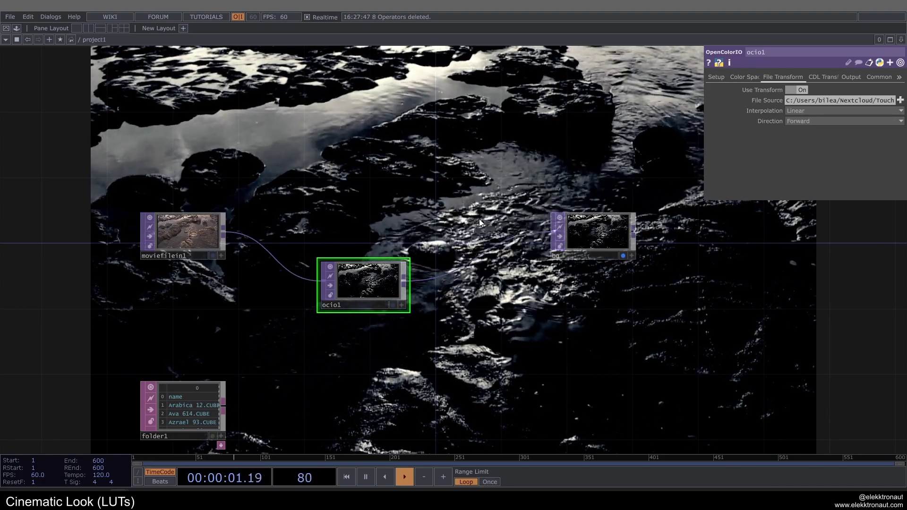
left_click(900, 100)
double_click(232, 248)
left_click(900, 100)
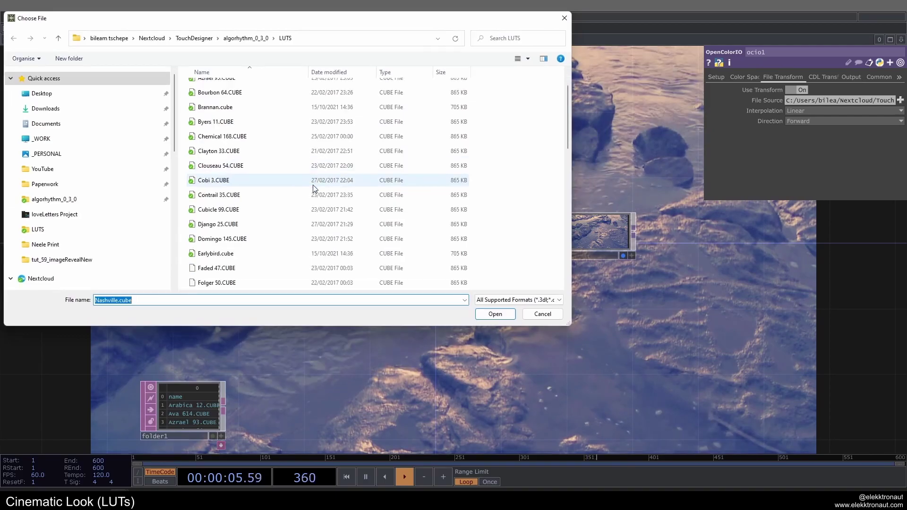
scroll(313, 187, "down", 5)
double_click(252, 236)
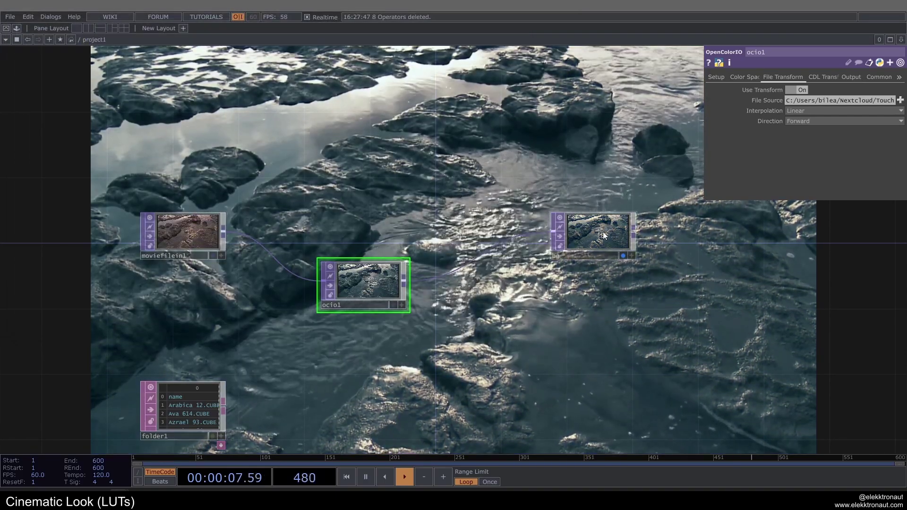
Step: Insert a Cross TOP before bg, with moviefilein1 and ocio1 as its inputs, and display bg as the background
left_click_drag(604, 231, 654, 231)
left_click_drag(518, 224, 431, 222)
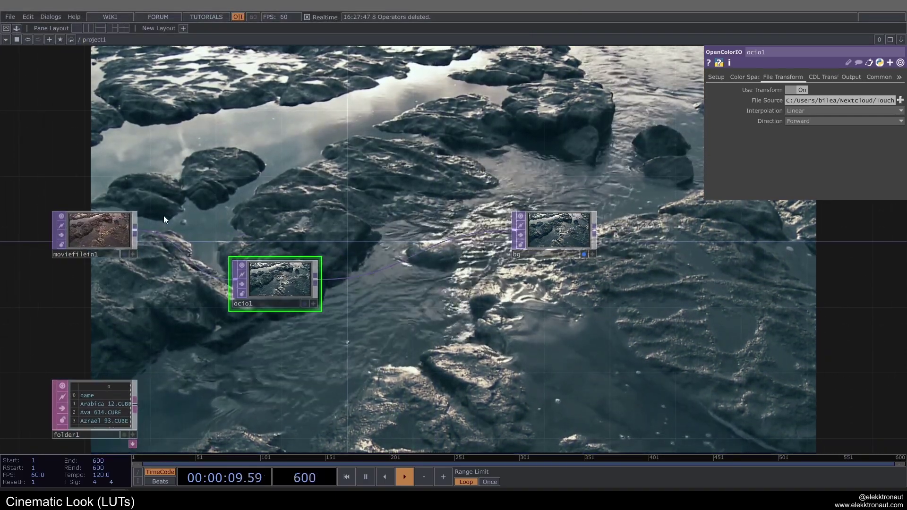
left_click_drag(164, 215, 265, 208)
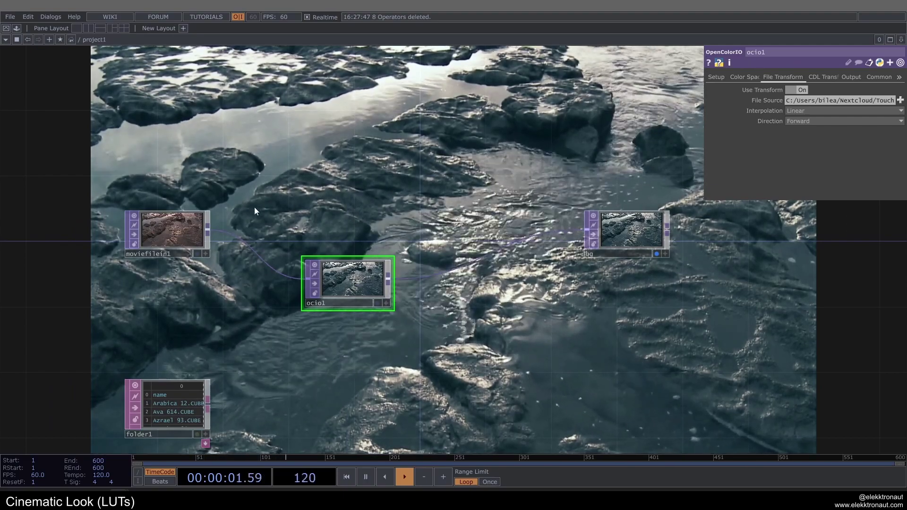
key("Tab")
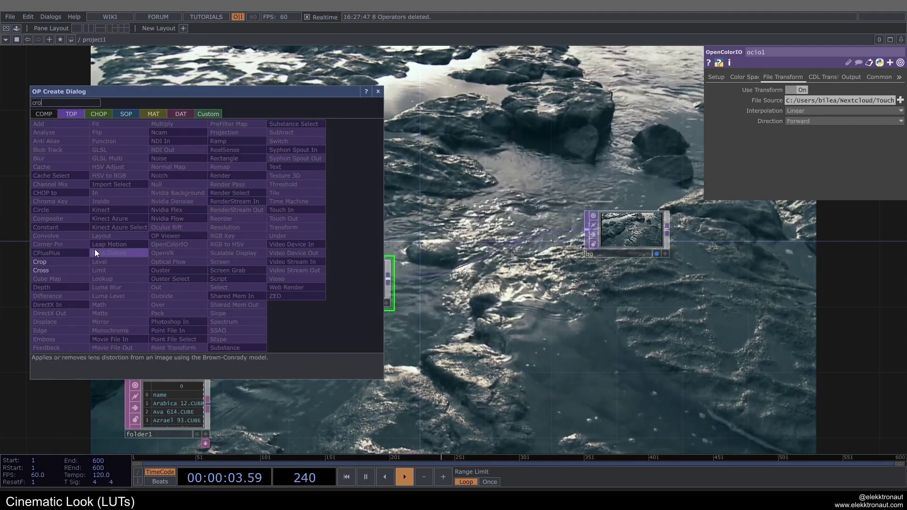
left_click(64, 264)
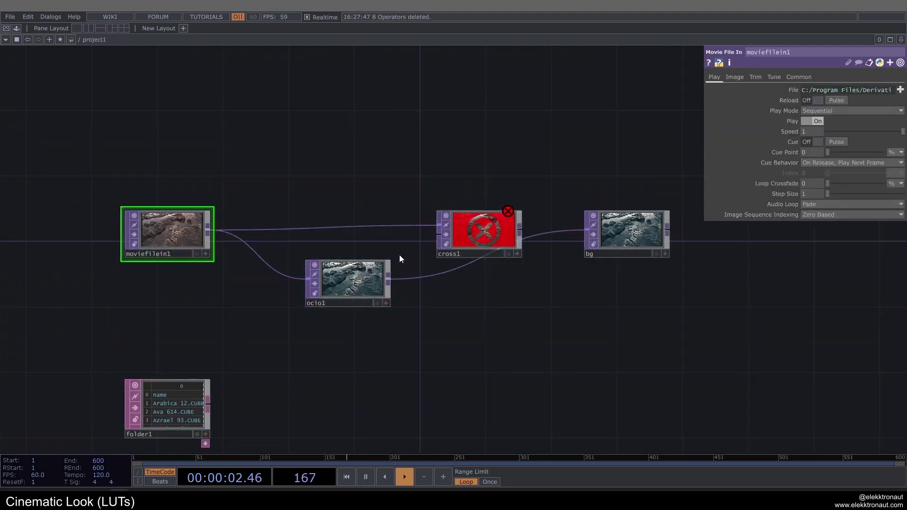
left_click_drag(388, 282, 584, 230)
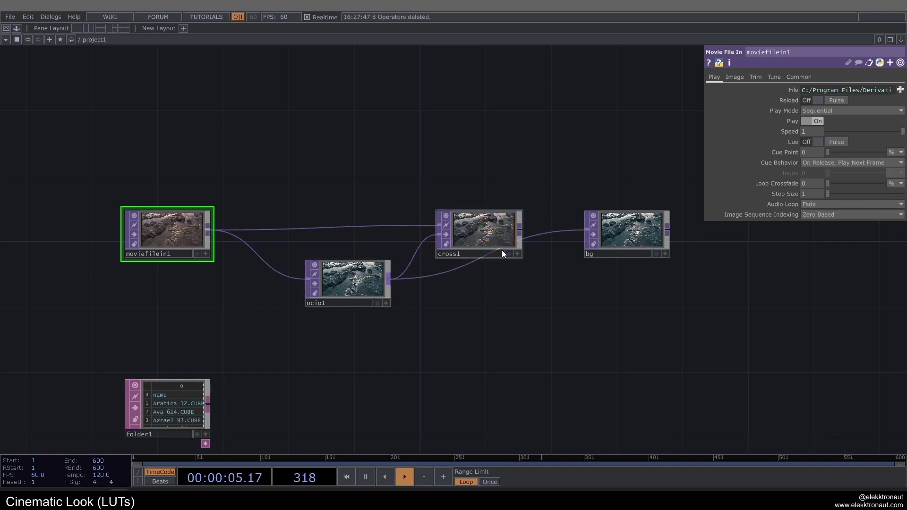
left_click(652, 250)
left_click(657, 254)
Step: Set the Cross value of cross1 to 0, and raise it to a partial mix of the original and graded images
left_click(482, 233)
left_click_drag(861, 88, 793, 89)
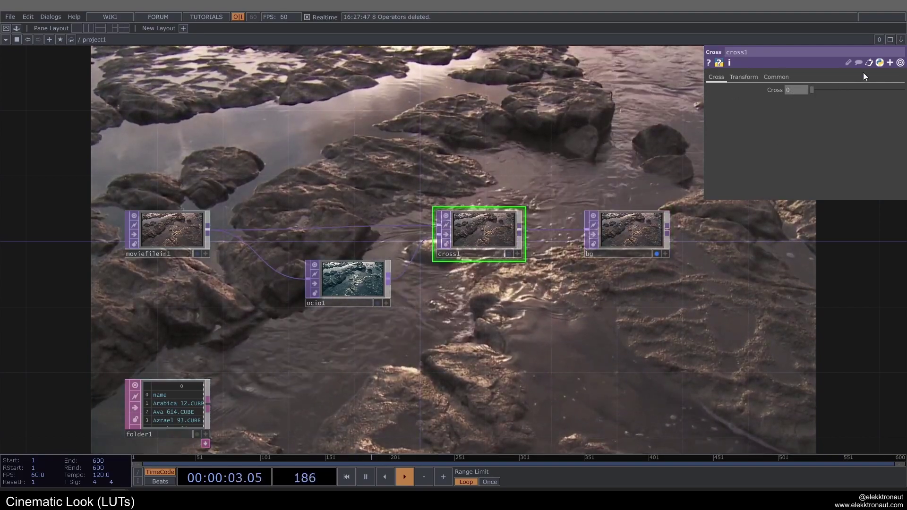
left_click_drag(813, 89, 850, 98)
Step: Try a Composite TOP between cross1 and bg with ocio1 as second input and the Screen operation, and delete it
left_click(353, 279)
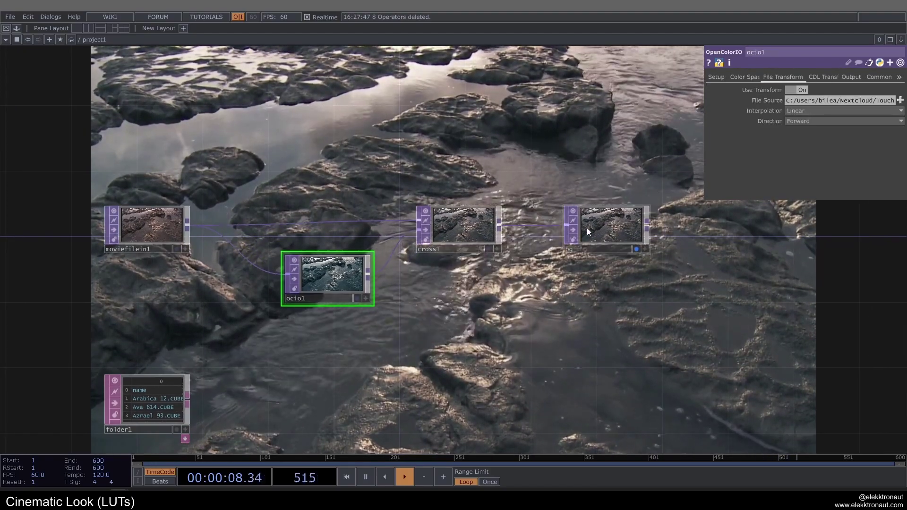
right_click(537, 224)
left_click(550, 212)
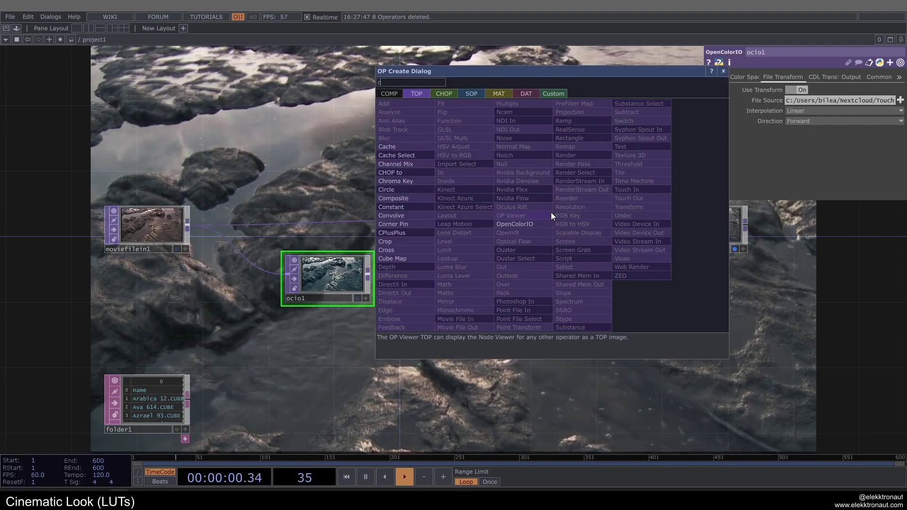
type("co")
left_click(409, 199)
left_click(591, 272)
left_click_drag(369, 276, 601, 282)
left_click(808, 132)
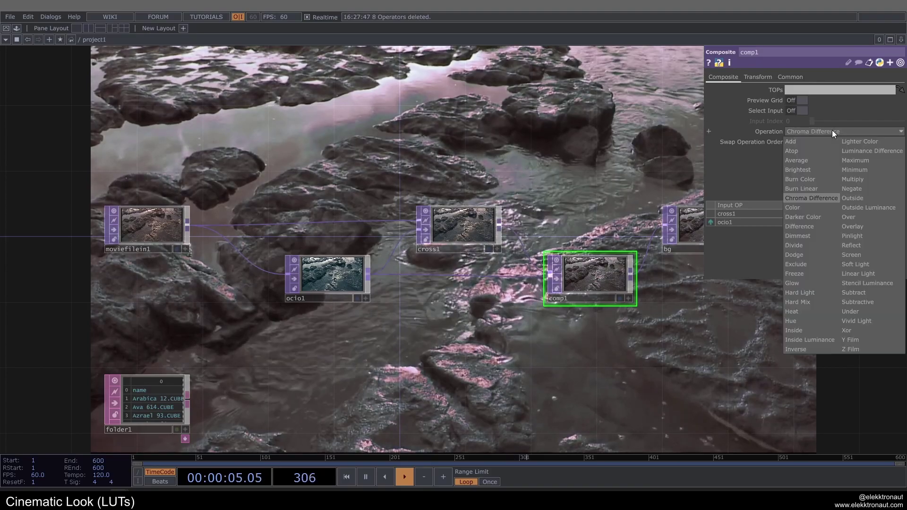
left_click(862, 254)
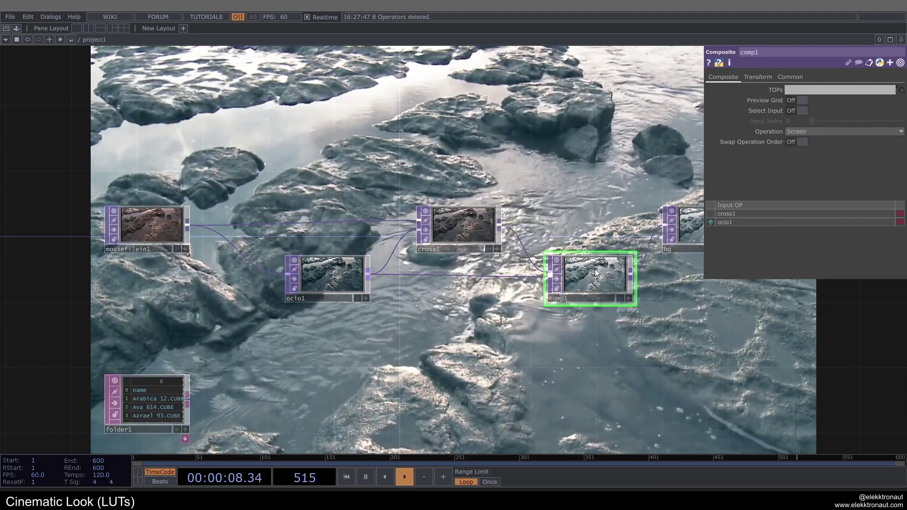
key("Delete")
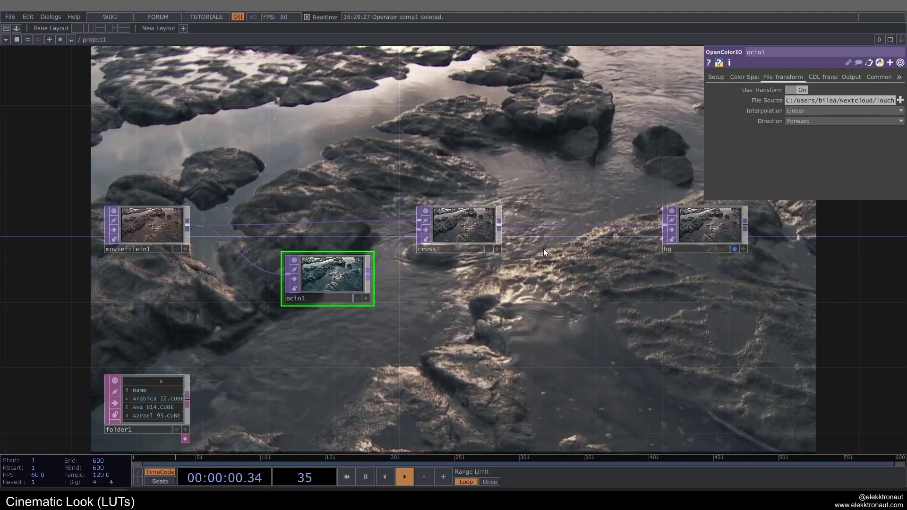
Step: Replace the LUT in ocio1's file transform with a different cube file from the LUTS folder
scroll(540, 246, "down", 3)
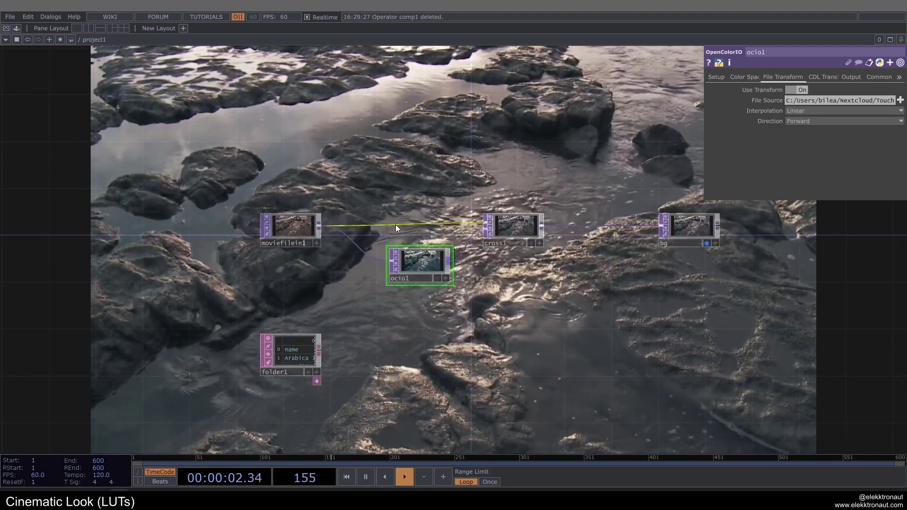
left_click(900, 100)
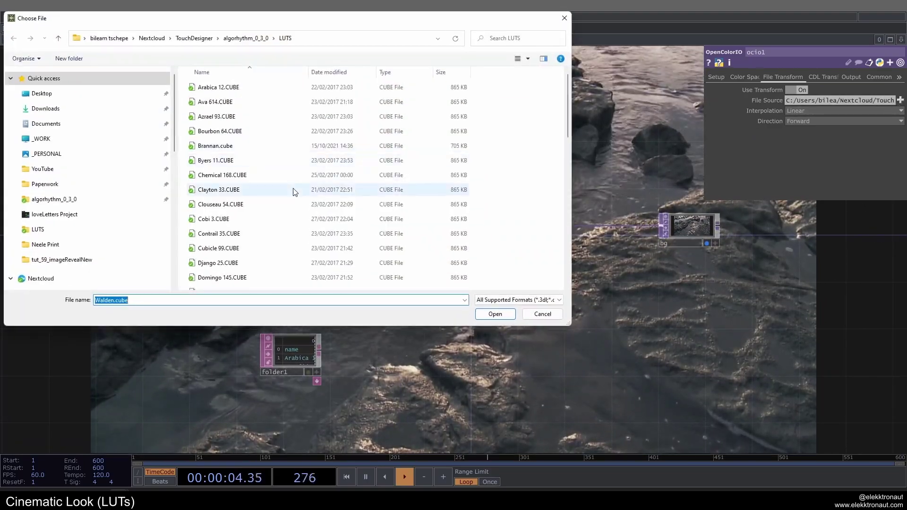
key("Escape")
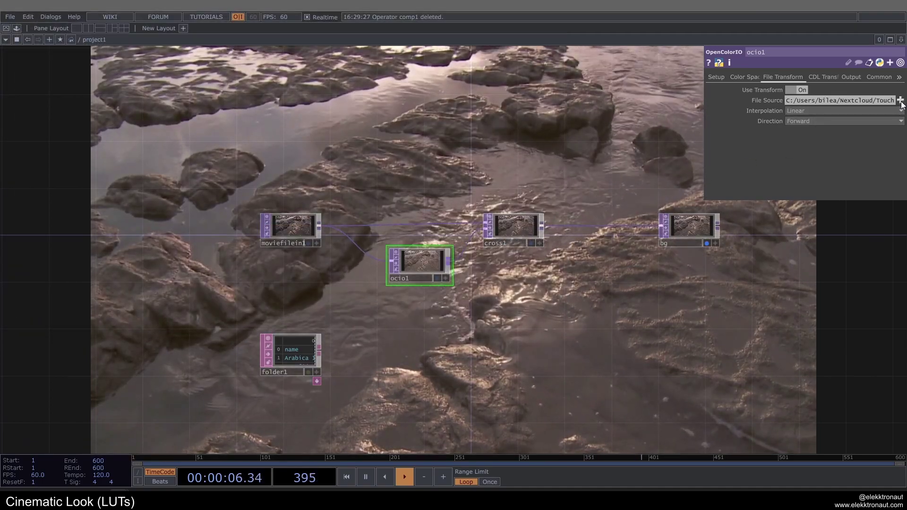
left_click(901, 101)
double_click(235, 215)
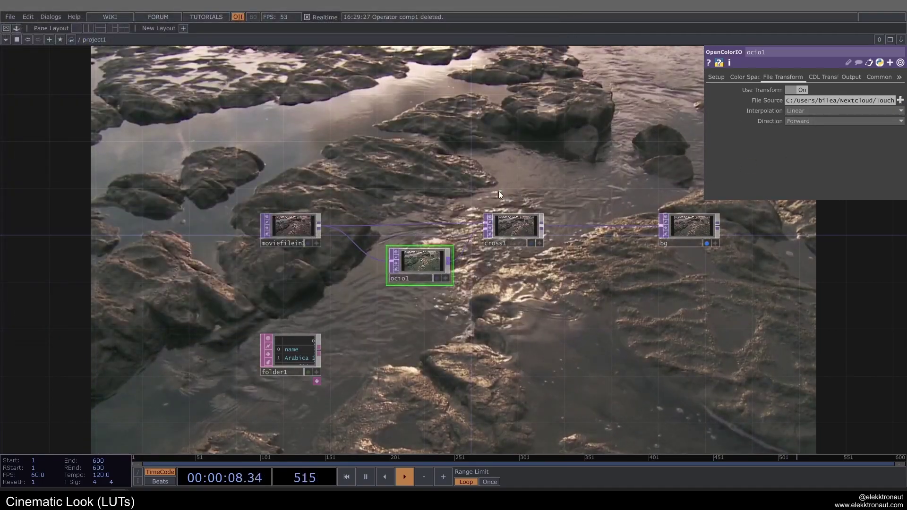
Step: Add a Select DAT after folder1 and select its rows by index starting at row 1
scroll(293, 373, "up", 5)
left_click(360, 240)
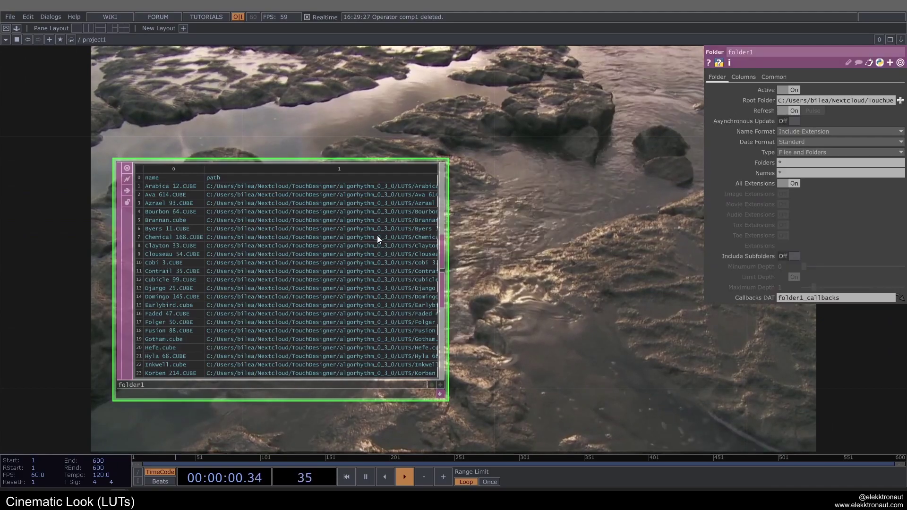
scroll(336, 257, "down", 2)
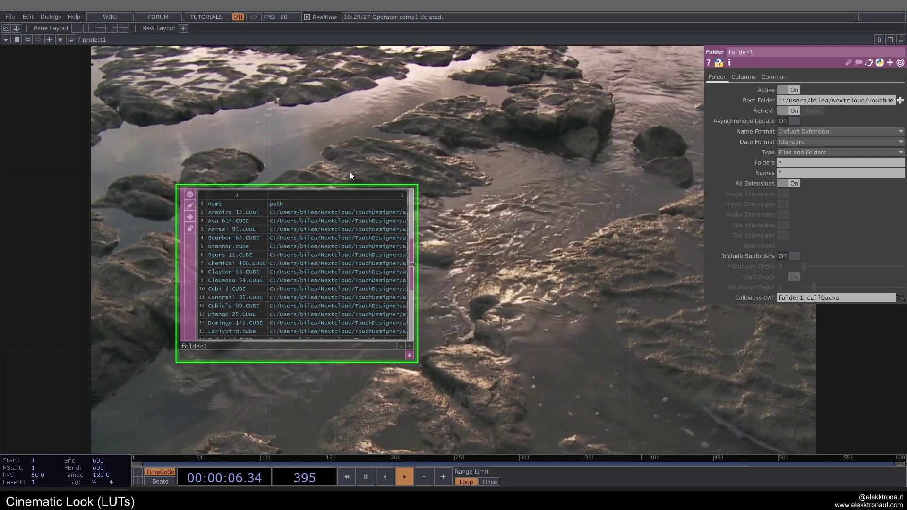
scroll(293, 199, "down", 2)
right_click(278, 274)
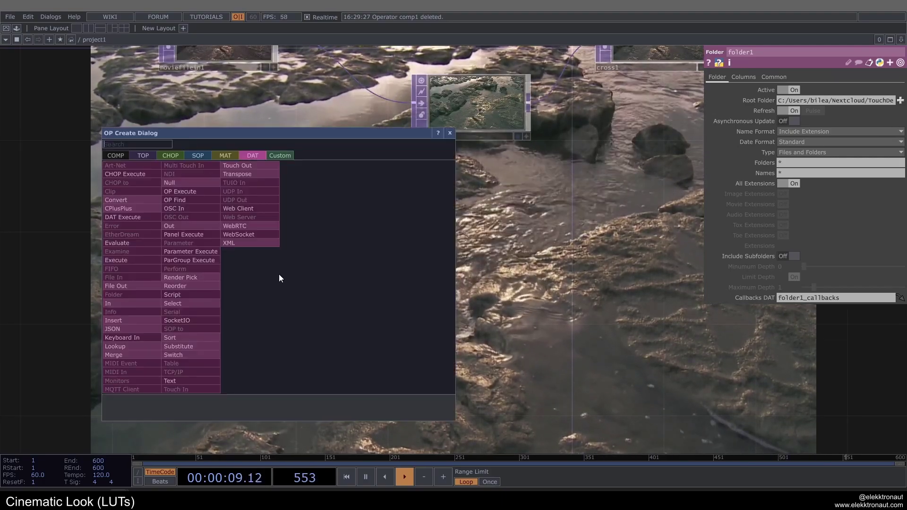
left_click(211, 318)
left_click(373, 289)
scroll(387, 278, "up", 3)
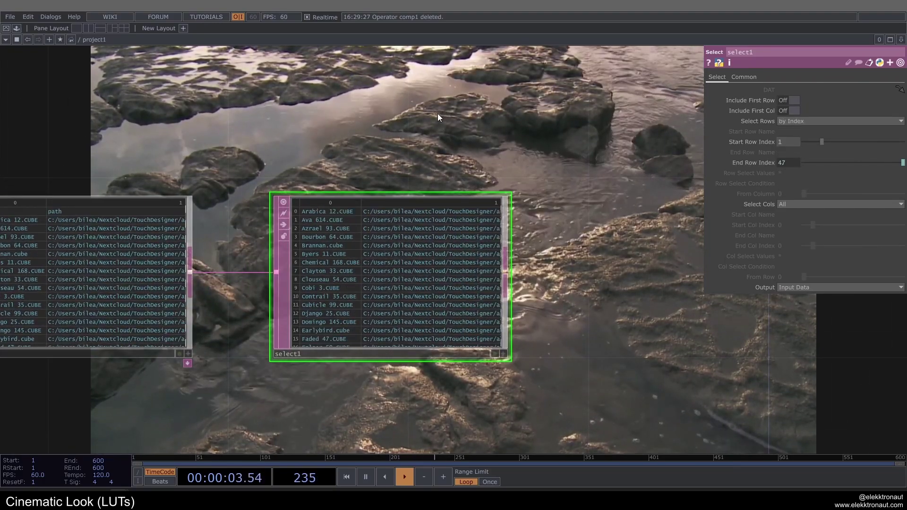
Step: Set select1 to select its columns by index, starting at column index 1, so it keeps only the path column
left_click_drag(230, 218, 326, 209)
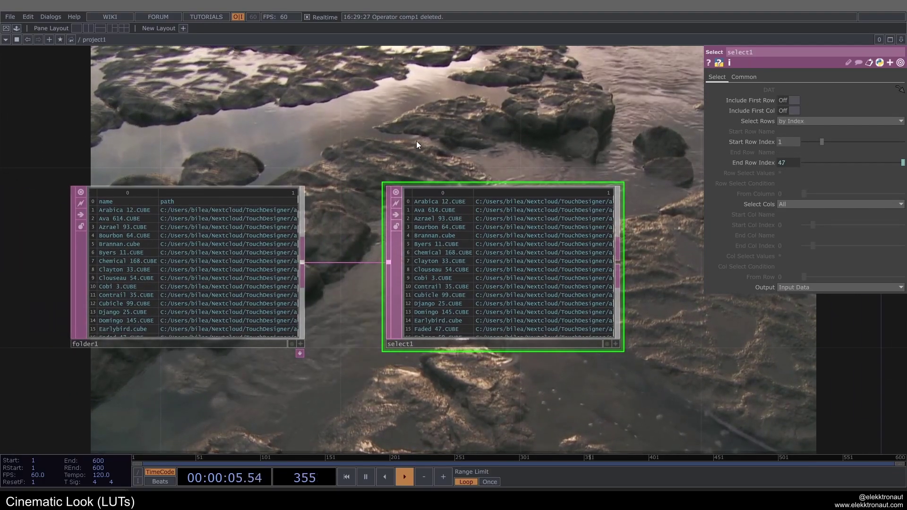
left_click_drag(416, 144, 291, 144)
left_click(798, 205)
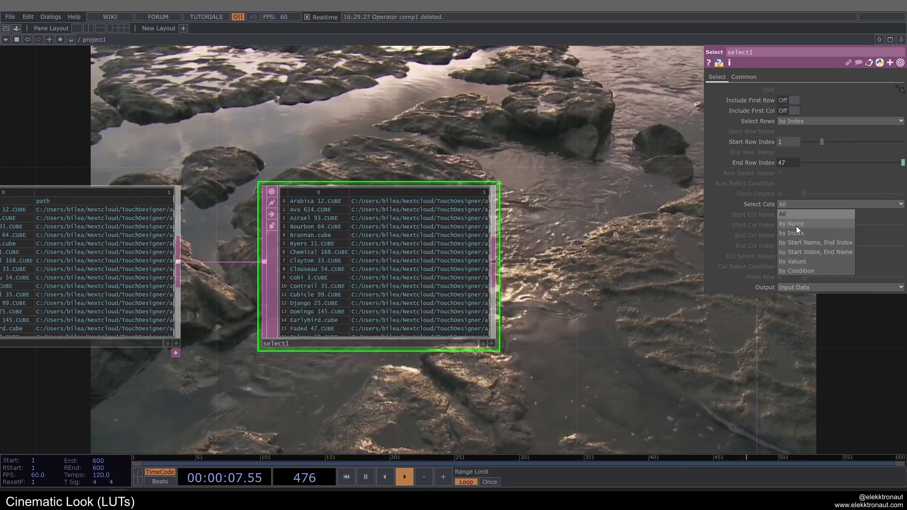
middle_click_drag(349, 227, 393, 228)
left_click(784, 224)
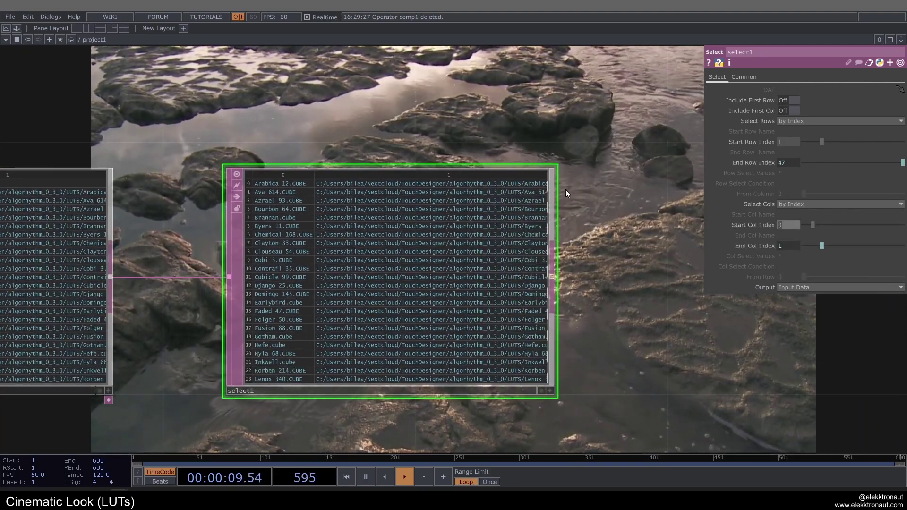
type("1")
key("Return")
scroll(336, 217, "up", 3)
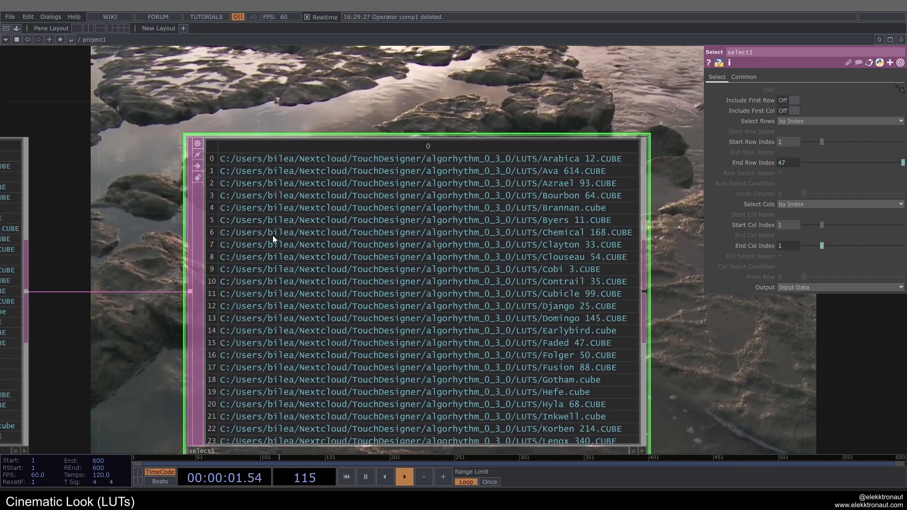
Step: Add a Null DAT after select1 and rename it src
scroll(290, 244, "down", 5)
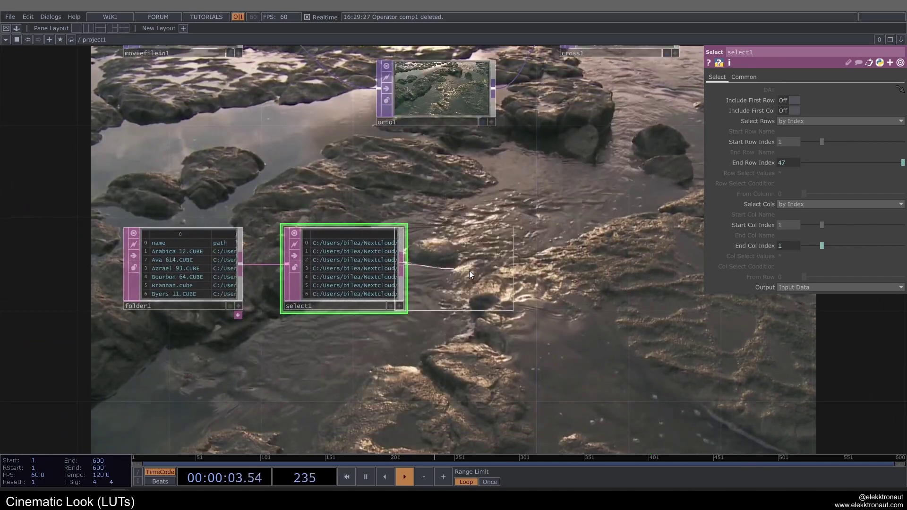
left_click(488, 274)
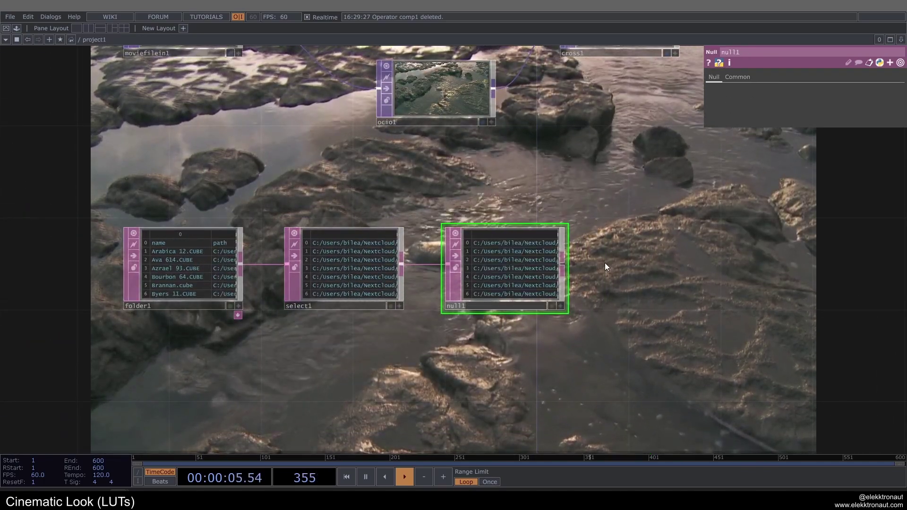
key("F2")
type("src")
key("Return")
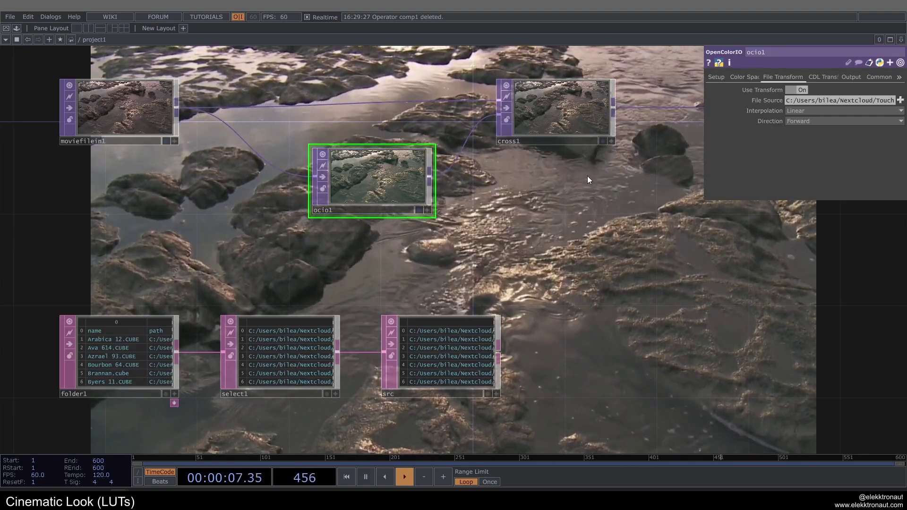
Step: Drive the File Source of ocio1's file transform with the expression op('src')[0,0]
left_click(764, 100)
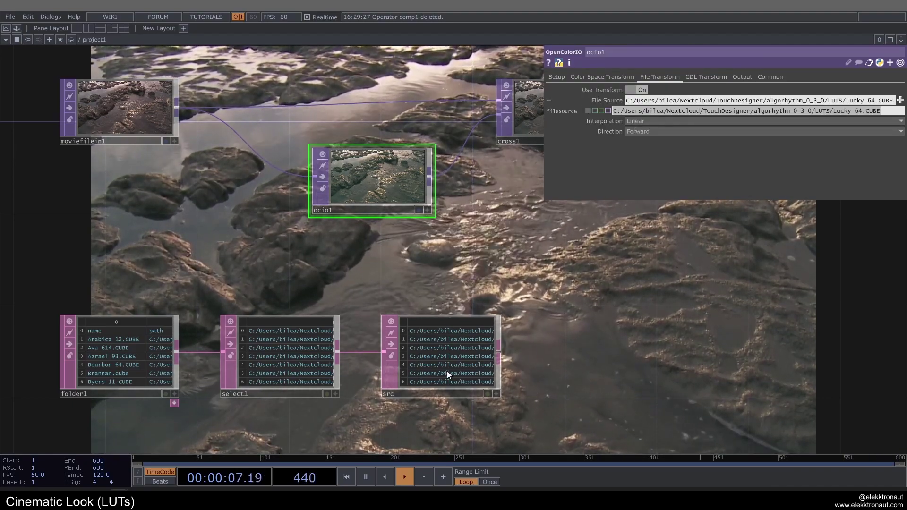
left_click(595, 111)
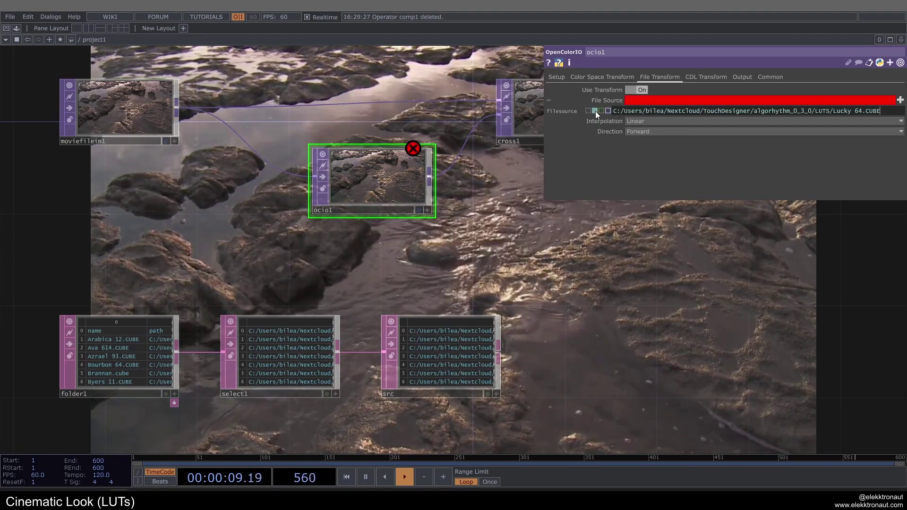
left_click(637, 112)
type("op('src")
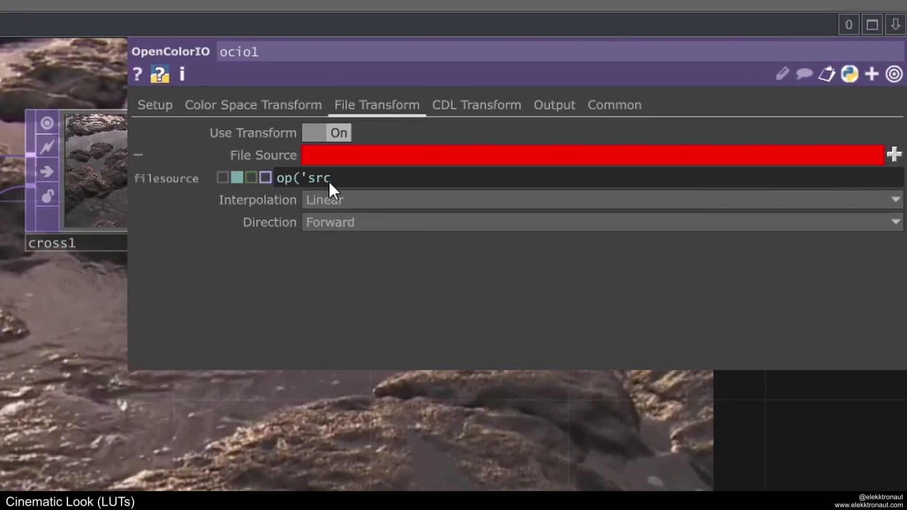
type("')")
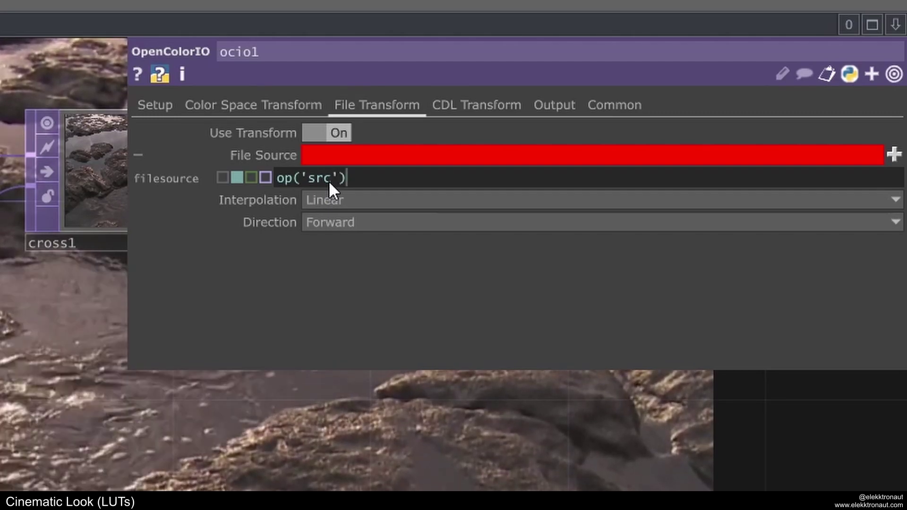
type("[0,0]")
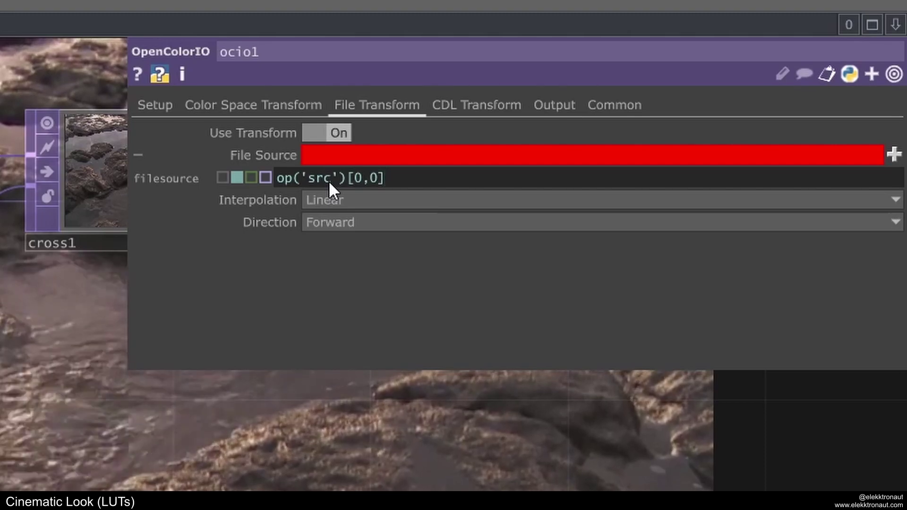
key("Return")
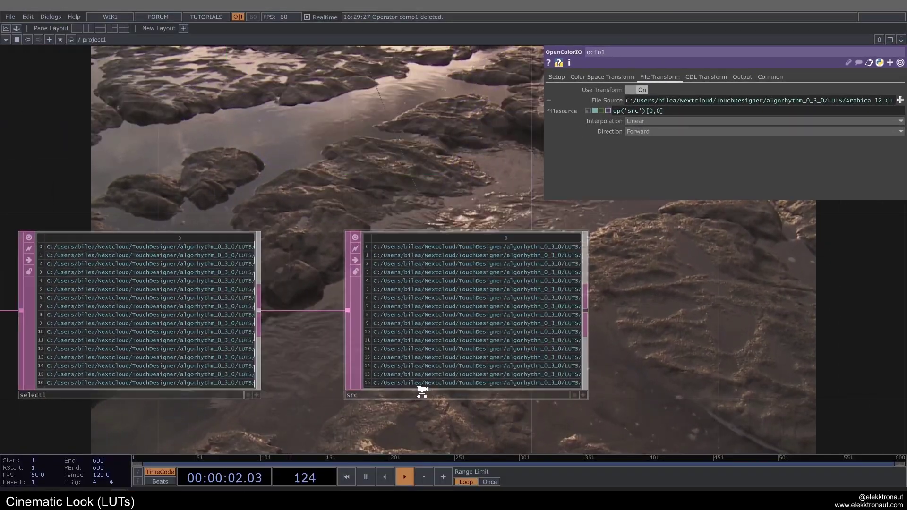
scroll(453, 189, "up", 10)
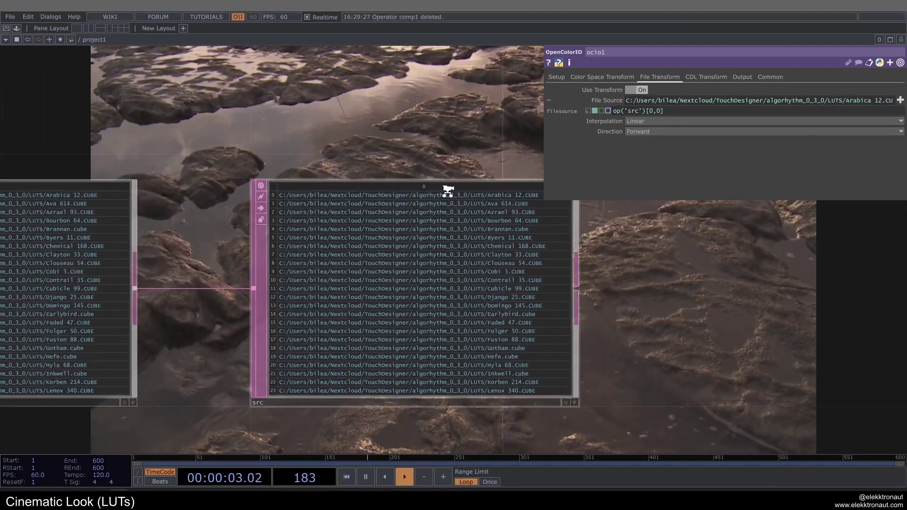
scroll(438, 194, "down", 10)
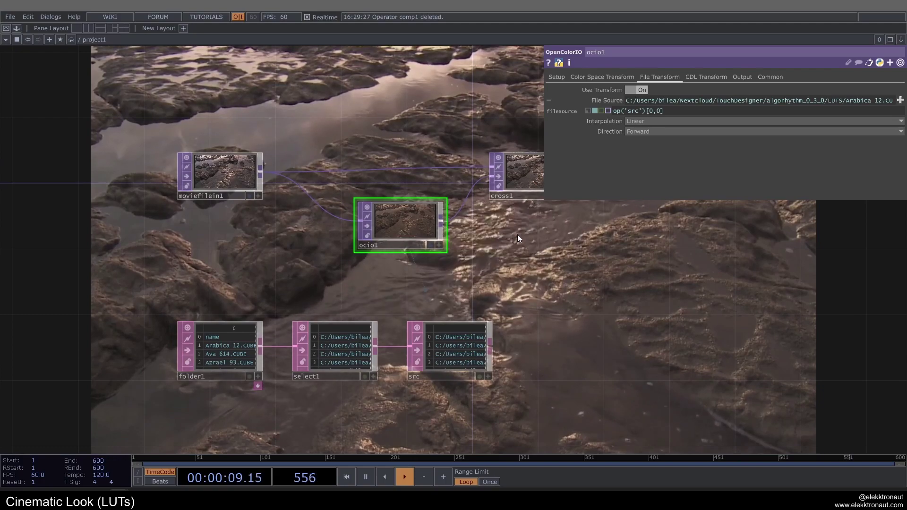
Step: Create a Keyboard In CHOP in the empty area above moviefilein1
key("Tab")
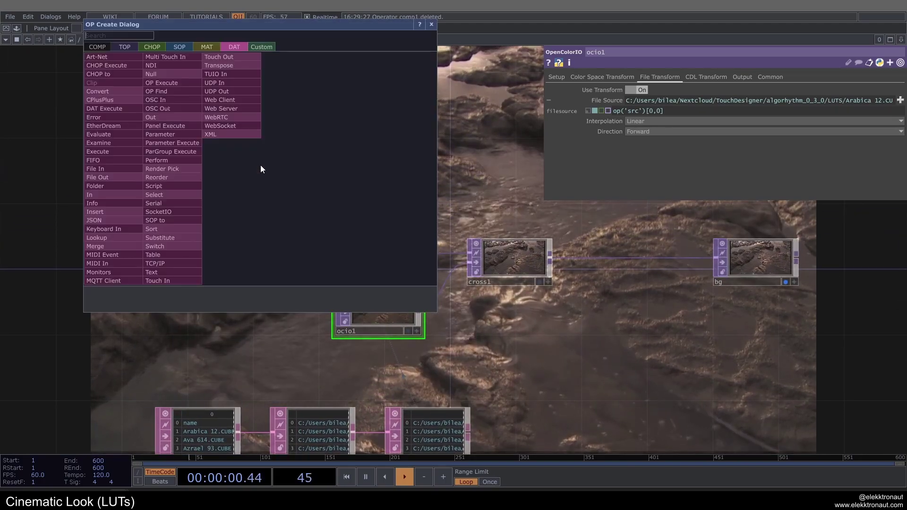
type("ke")
left_click(152, 46)
left_click(242, 211)
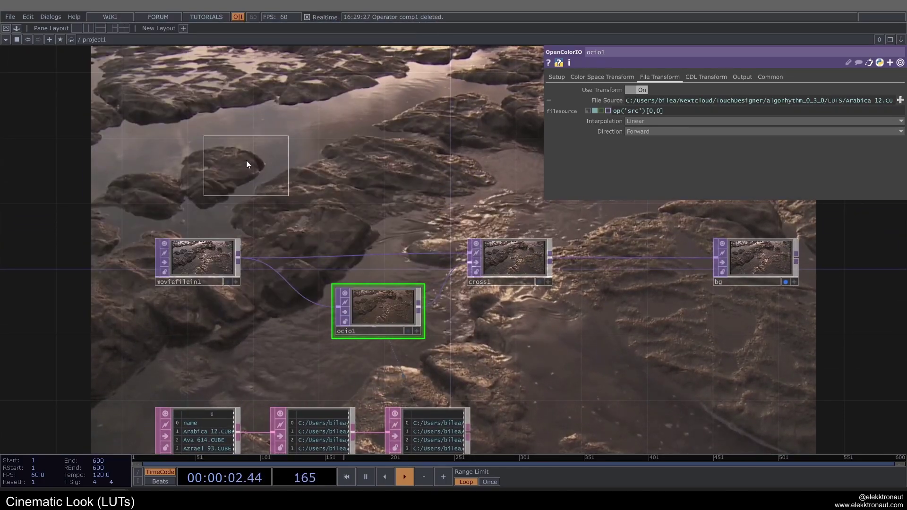
left_click(245, 137)
left_click_drag(343, 144, 318, 133)
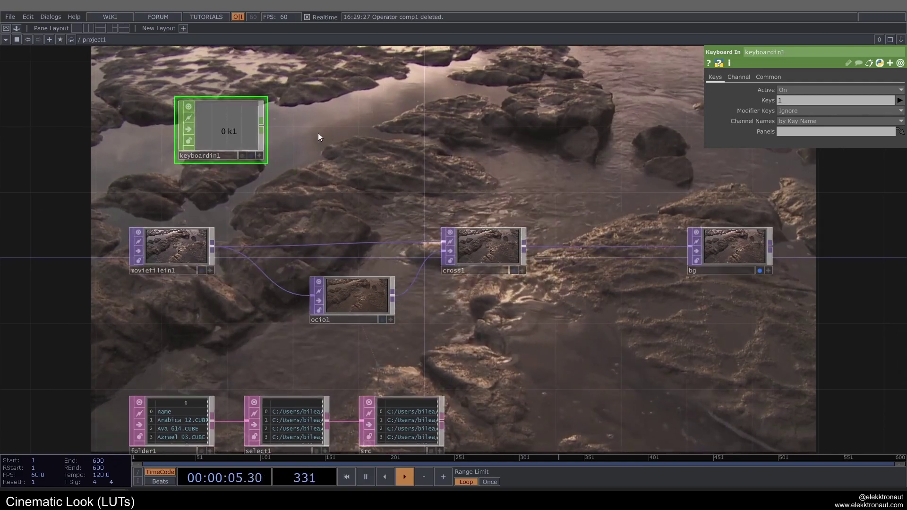
Step: Add a Count CHOP connected to the output of keyboardin1
right_click(260, 126)
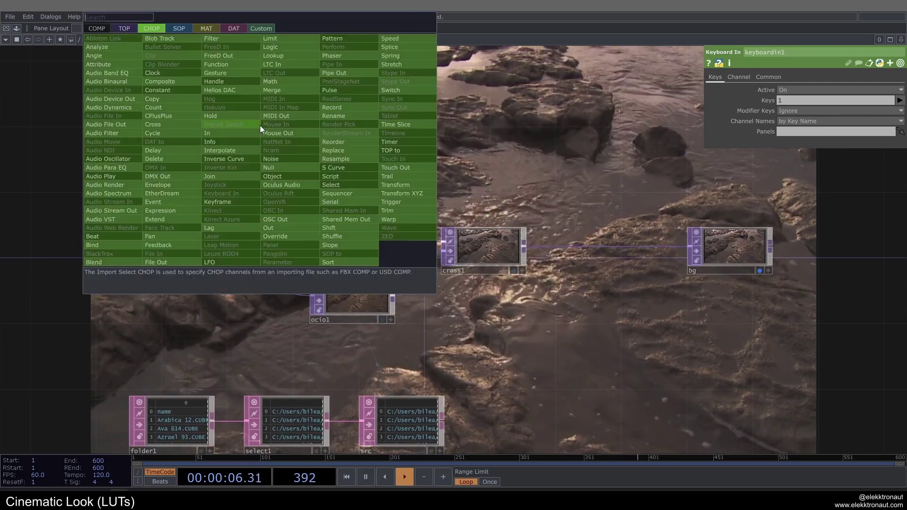
left_click(208, 118)
left_click(326, 129)
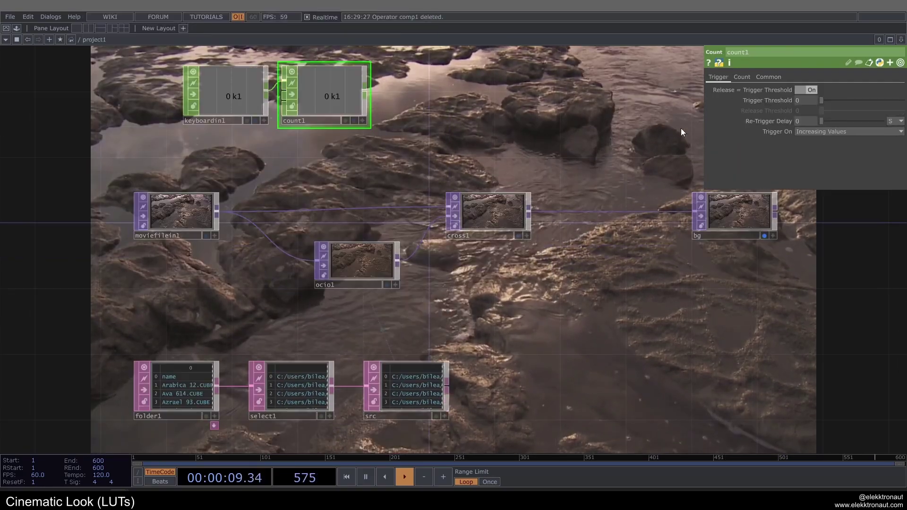
Step: Set count1's Limit to Loop Min/Max and its Limit Maximum to the expression op('src').numRows
left_click(741, 77)
left_click(817, 91)
left_click(816, 109)
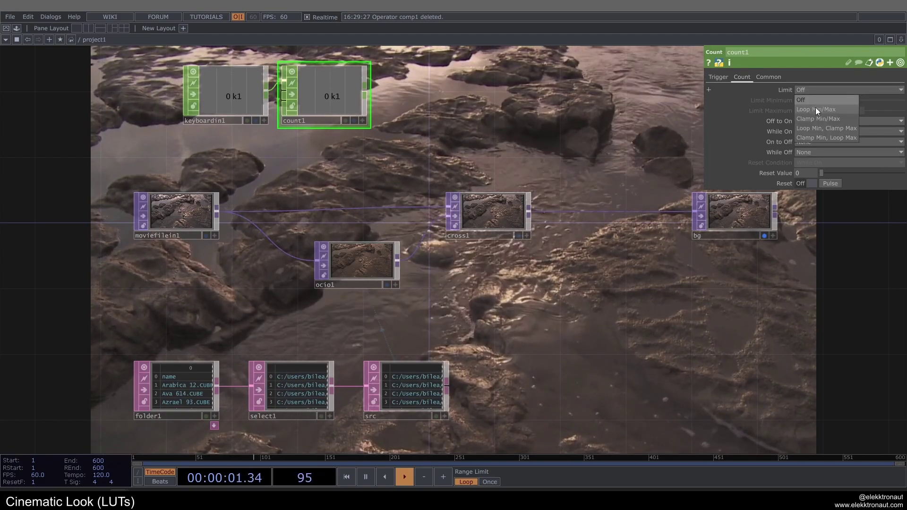
left_click(776, 110)
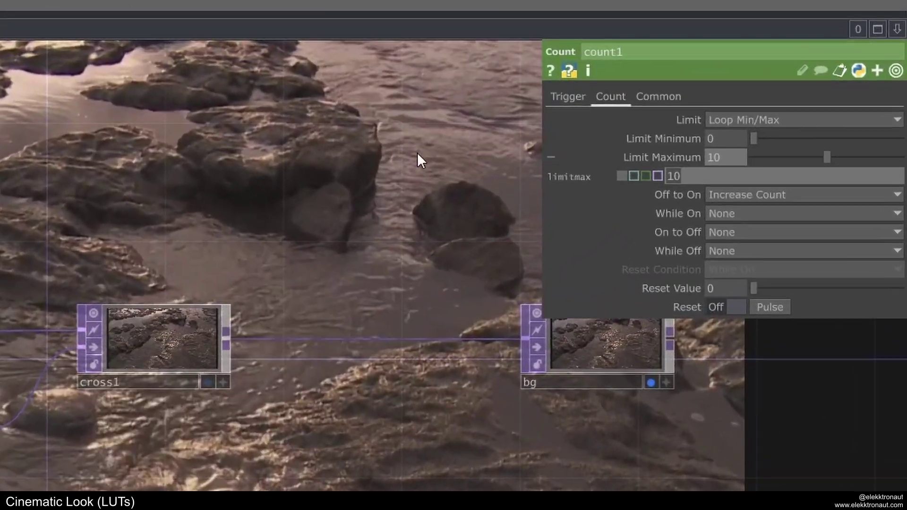
type("op('src').")
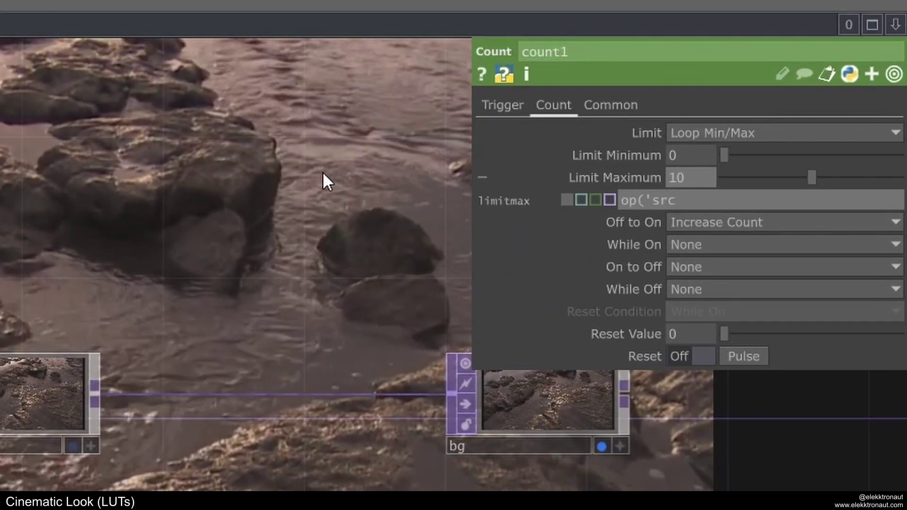
type("numRows")
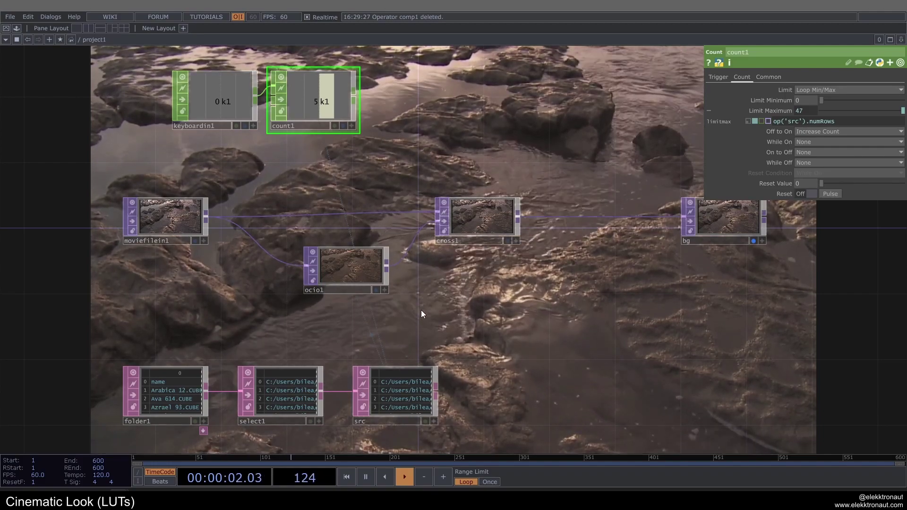
Step: Add a Null CHOP named index after count1
left_click_drag(416, 133, 413, 145)
key("ctrl+alt+n")
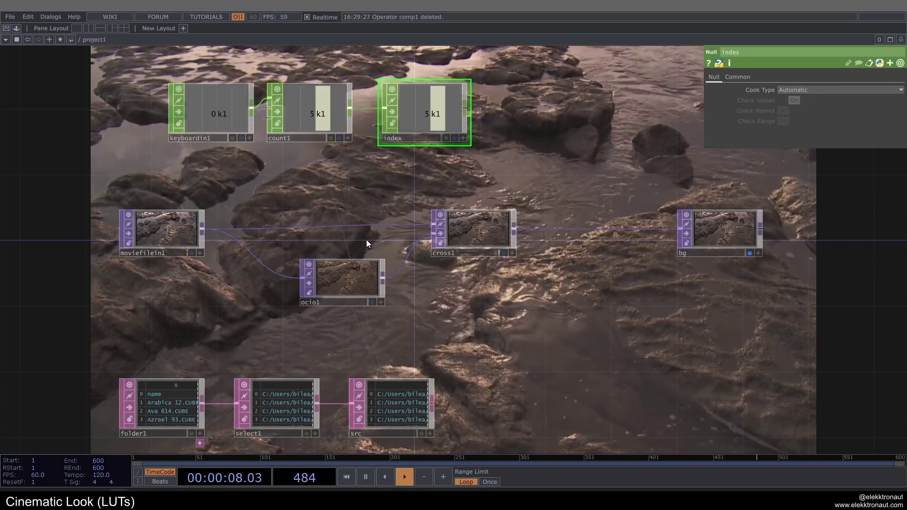
Step: Change ocio1's File Source expression to op('src')[ int(op('index')[0]) ,0] so the counter picks the LUT row
left_click(352, 277)
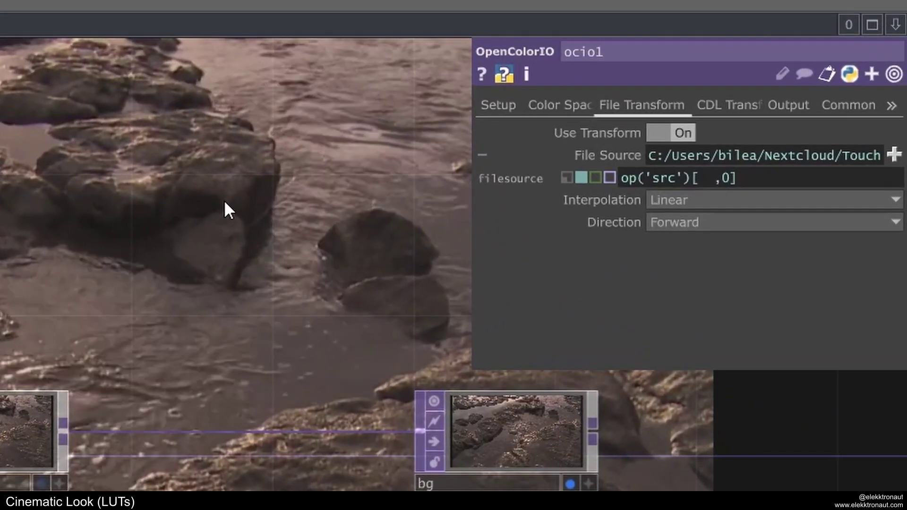
type("op('")
type("index')")
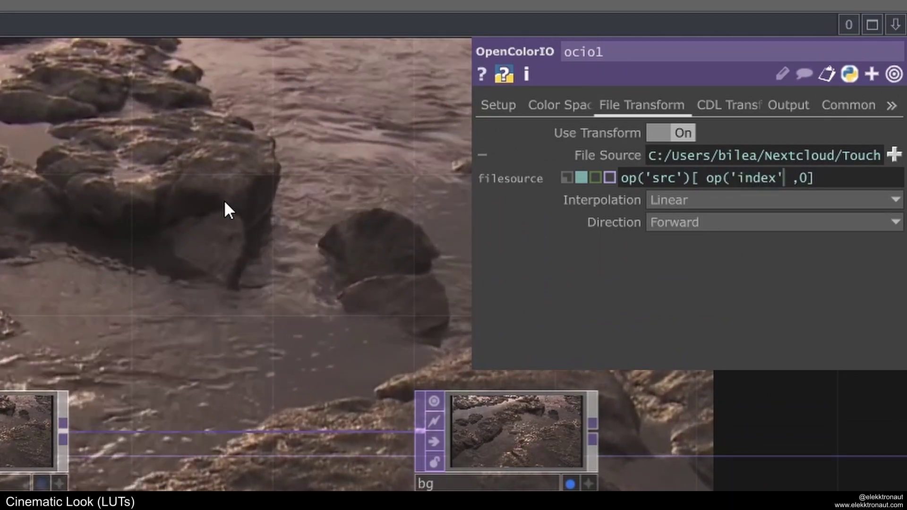
type("[0]")
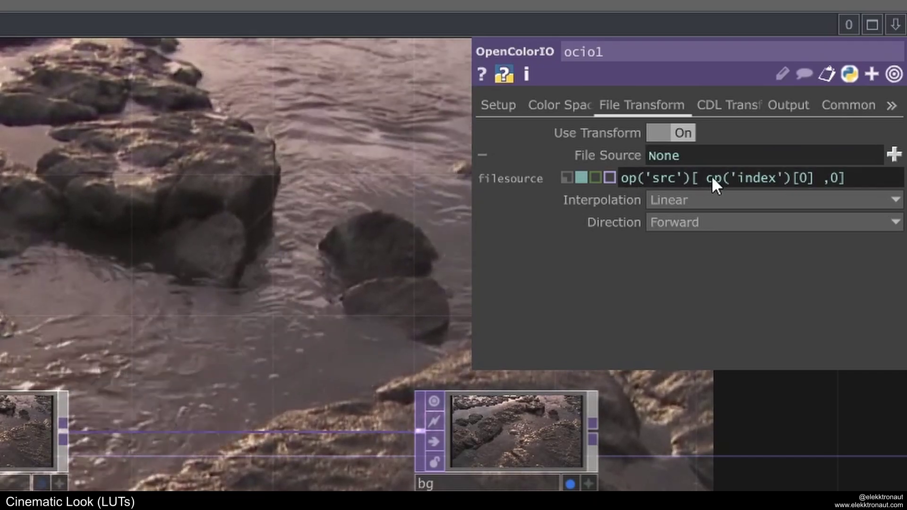
left_click(708, 178)
type("int(")
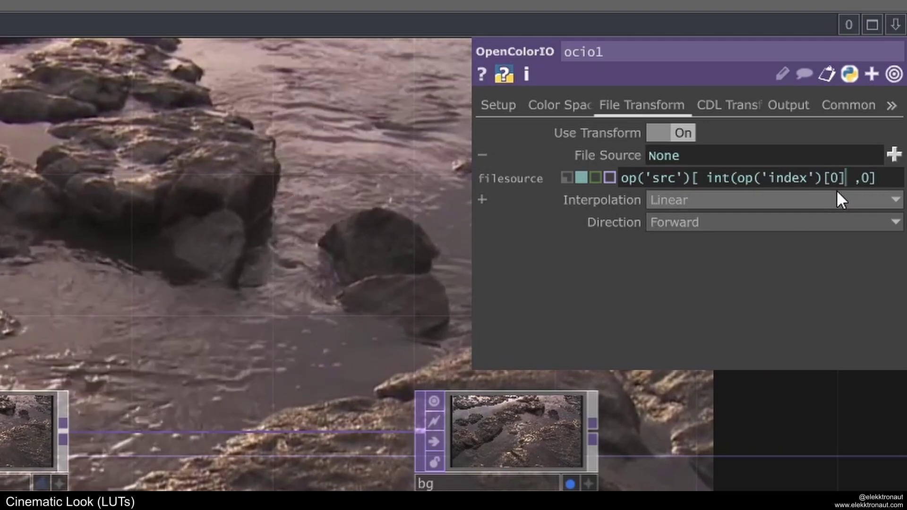
type(")")
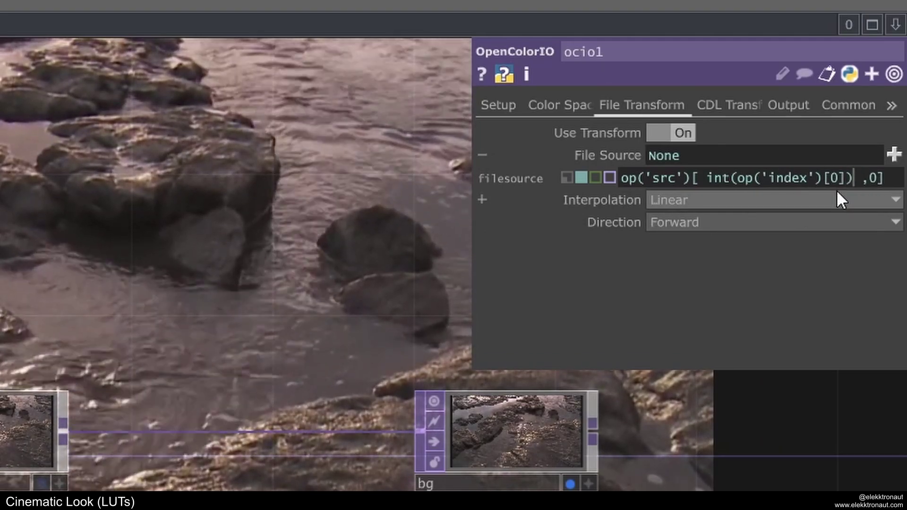
key("Return")
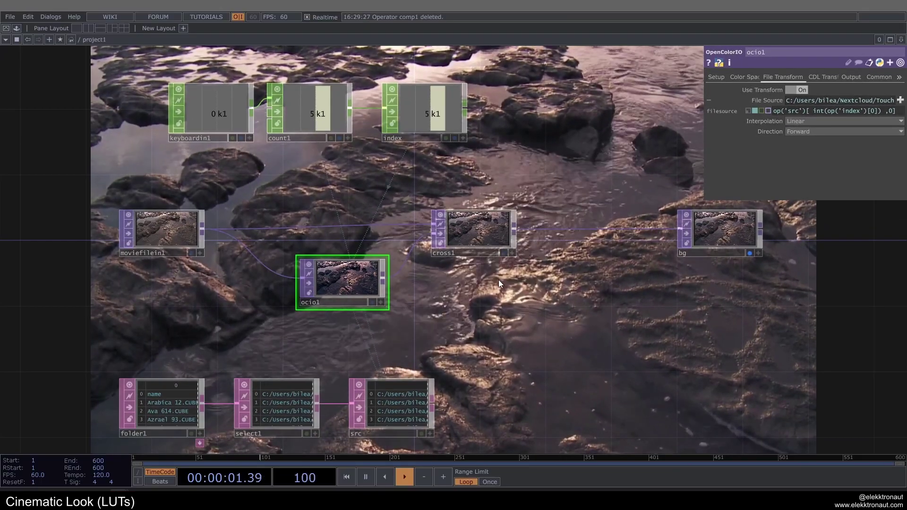
Step: Advance the keyboard-driven counter several times to preview different LUTs on the video
key("1")
key("1")
key("1")
Step: Set the Cross value of cross1 to 1 to show the fully graded image
left_click_drag(537, 296, 423, 206)
left_click(302, 101)
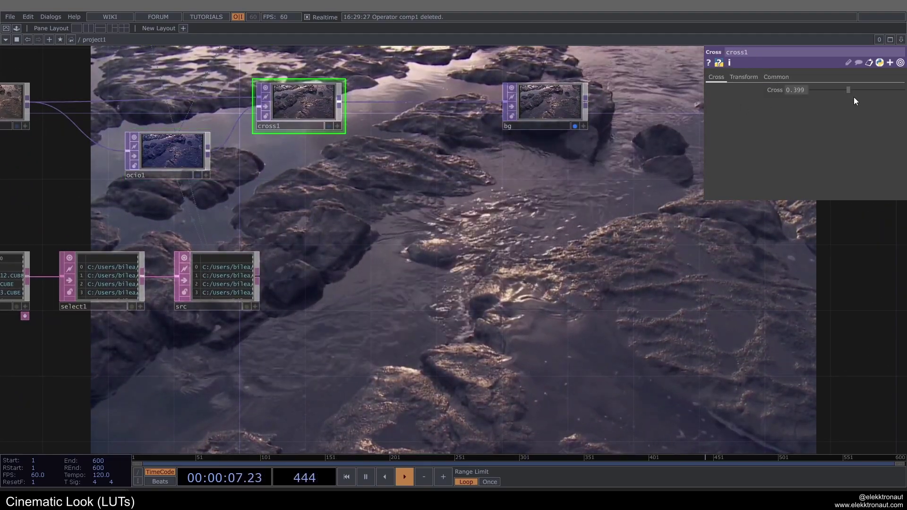
left_click_drag(807, 90, 903, 89)
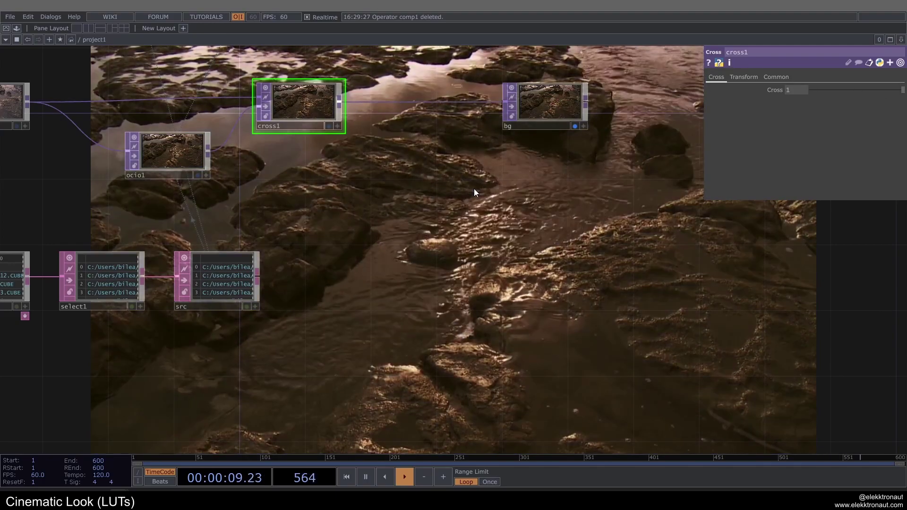
scroll(442, 189, "down", 1)
scroll(442, 189, "down", 1)
left_click_drag(443, 189, 501, 281)
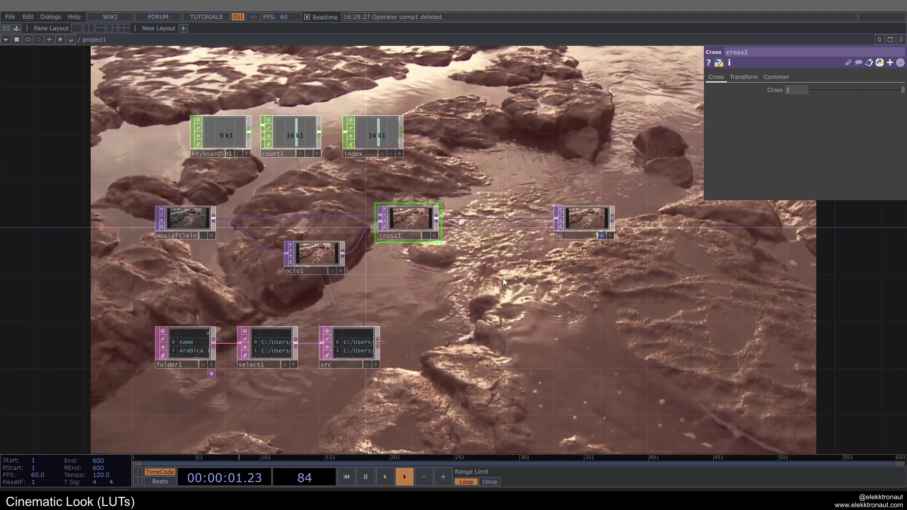